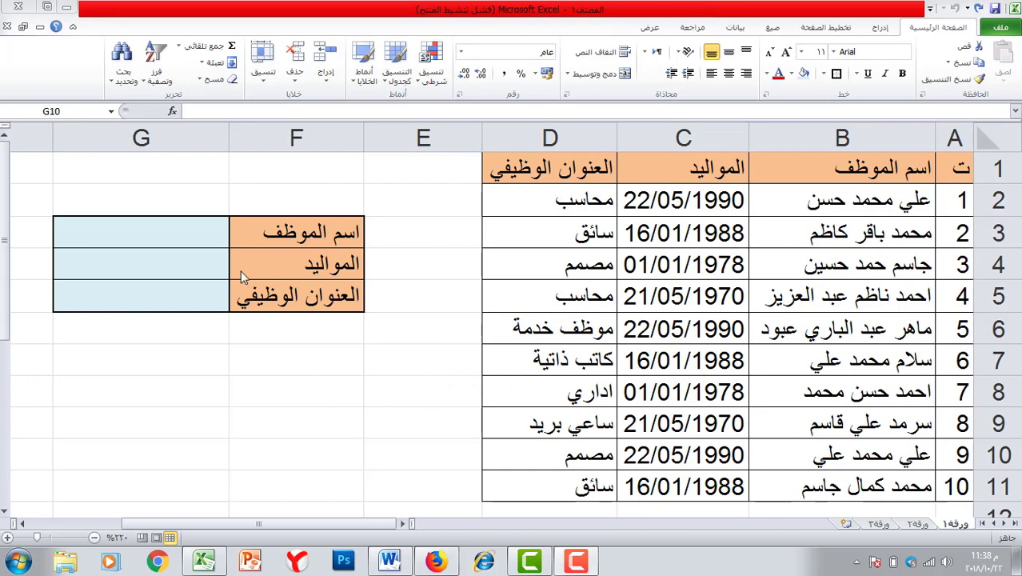
- Enter the first employee's full name from B2 into the lookup name cell G3
{"action": "left_click", "coordinate": [174, 231]}
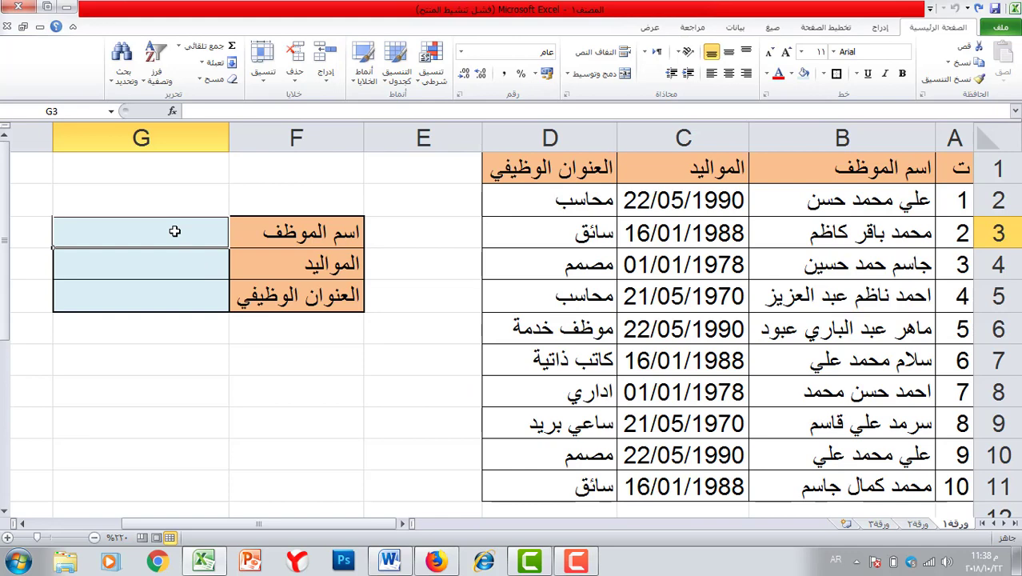
{"action": "left_click", "coordinate": [829, 200]}
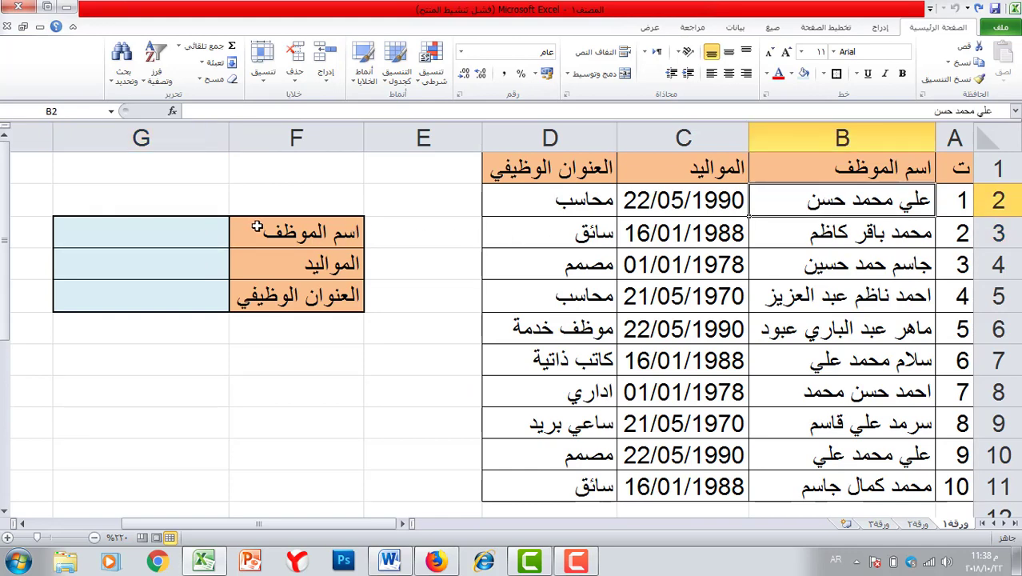
{"action": "left_click", "coordinate": [144, 232]}
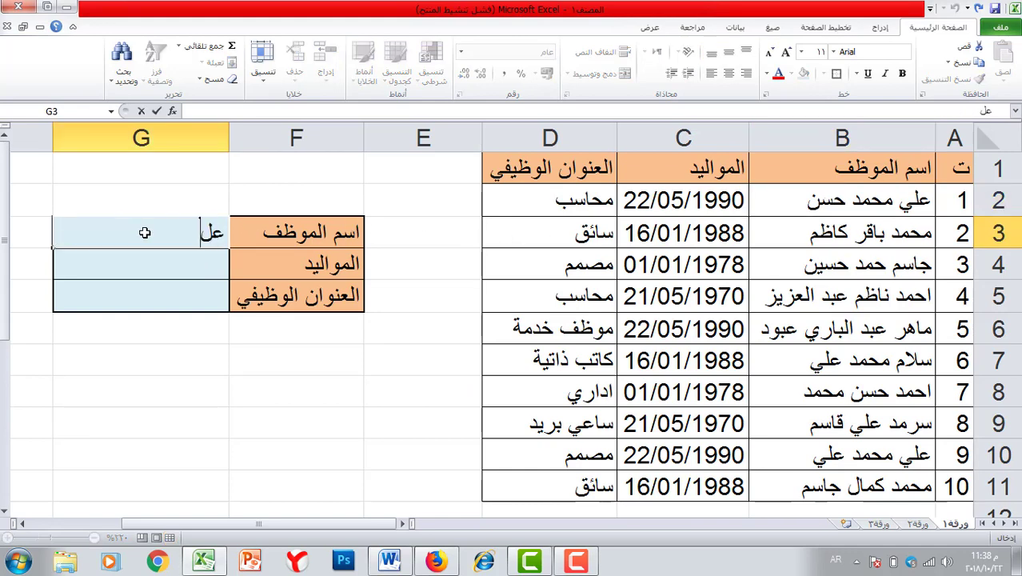
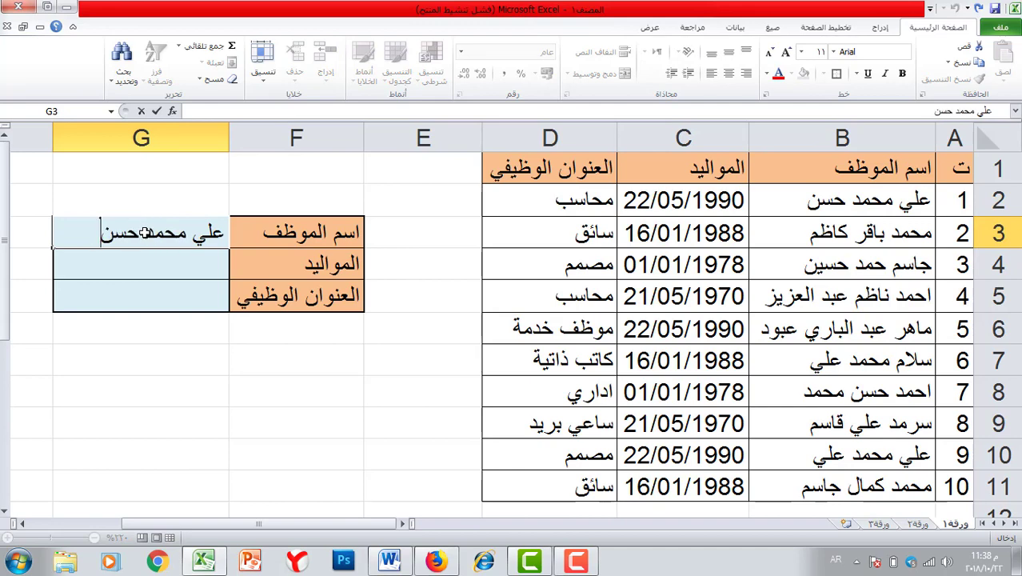
{"action": "left_click", "coordinate": [144, 265]}
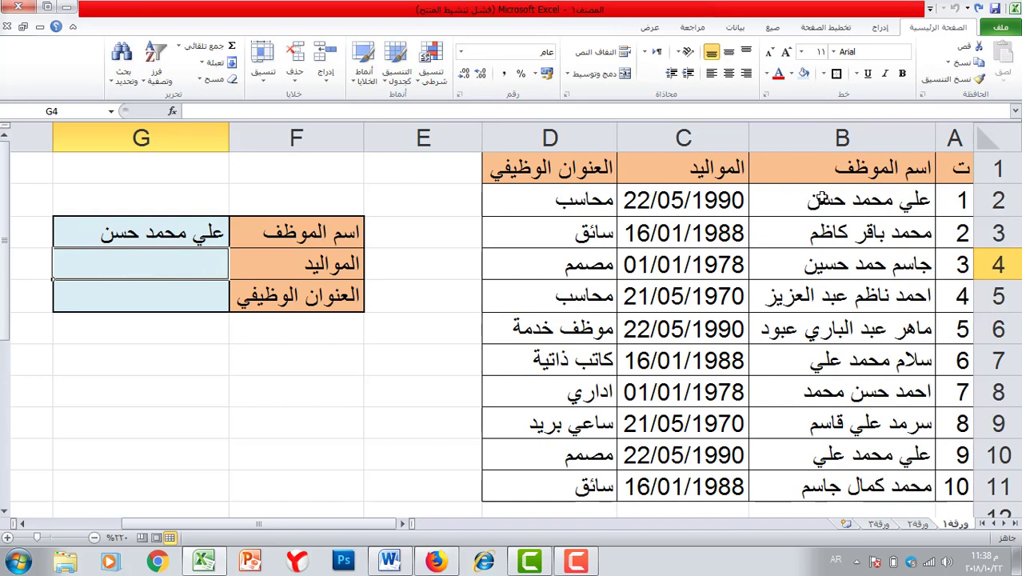
- Select the first employee's name in B2, then their birth date and job title
{"action": "left_click", "coordinate": [164, 297]}
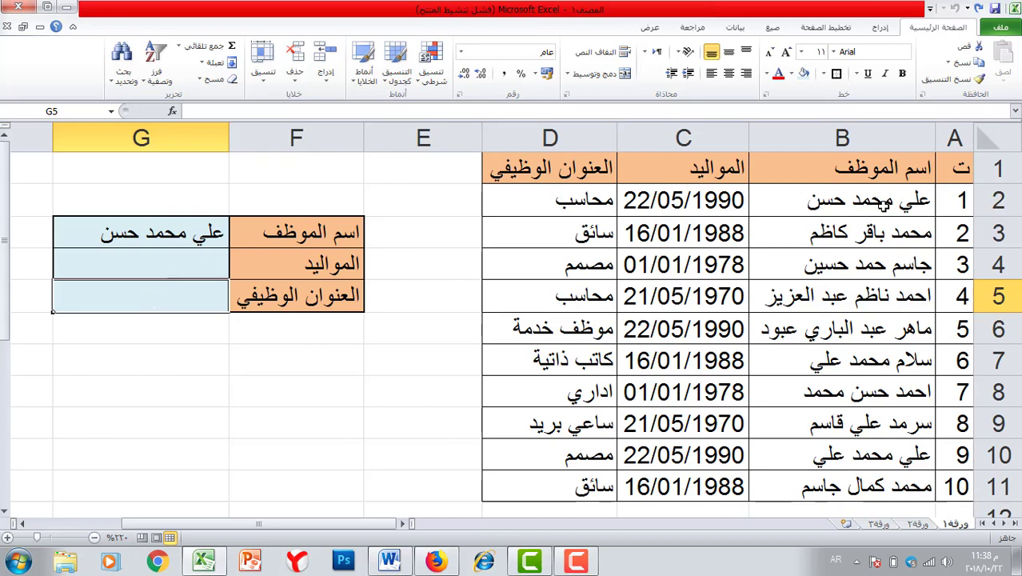
{"action": "left_click", "coordinate": [882, 206]}
{"action": "left_click_drag", "start_coordinate": [696, 203], "coordinate": [580, 206]}
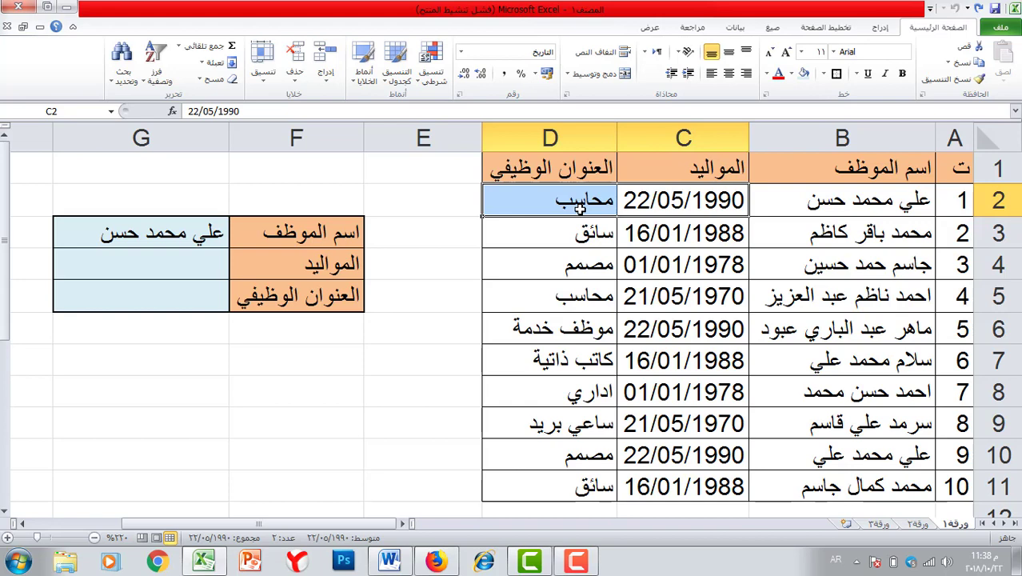
- Use Find to search the sheet for the employee name and dismiss the not-found message
{"action": "left_click", "coordinate": [120, 63]}
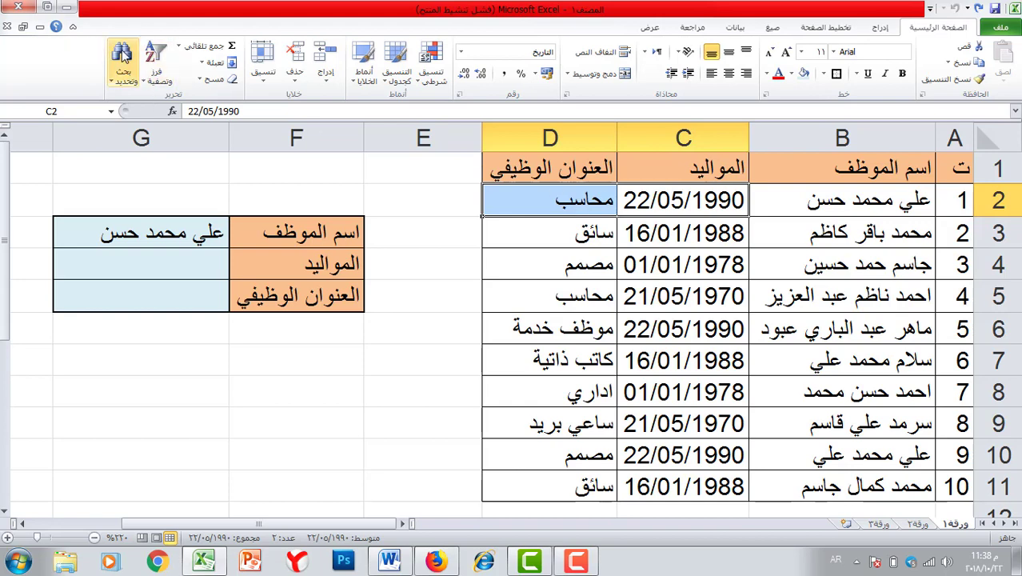
{"action": "left_click", "coordinate": [110, 98]}
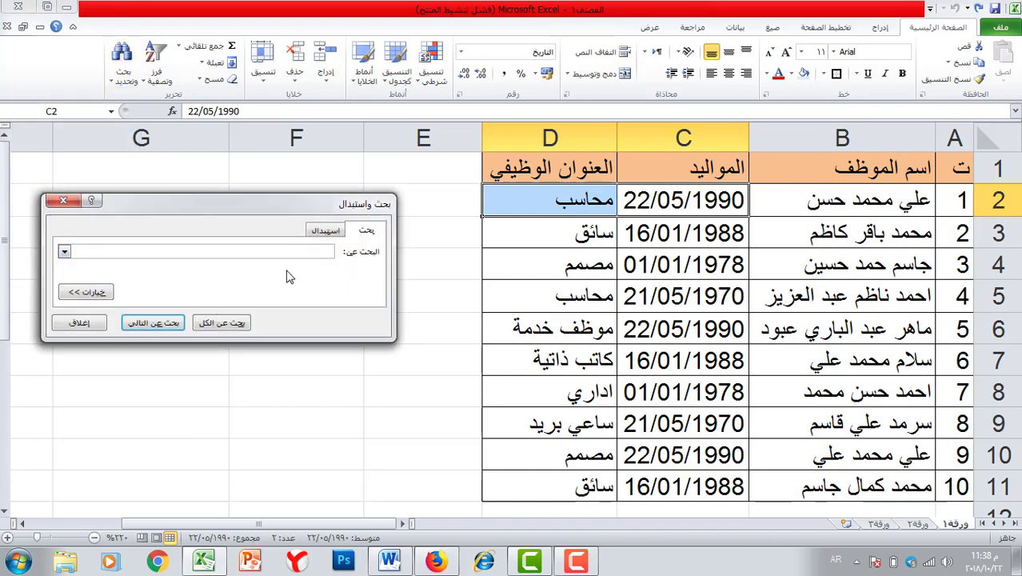
{"action": "left_click_drag", "start_coordinate": [266, 260], "coordinate": [268, 336]}
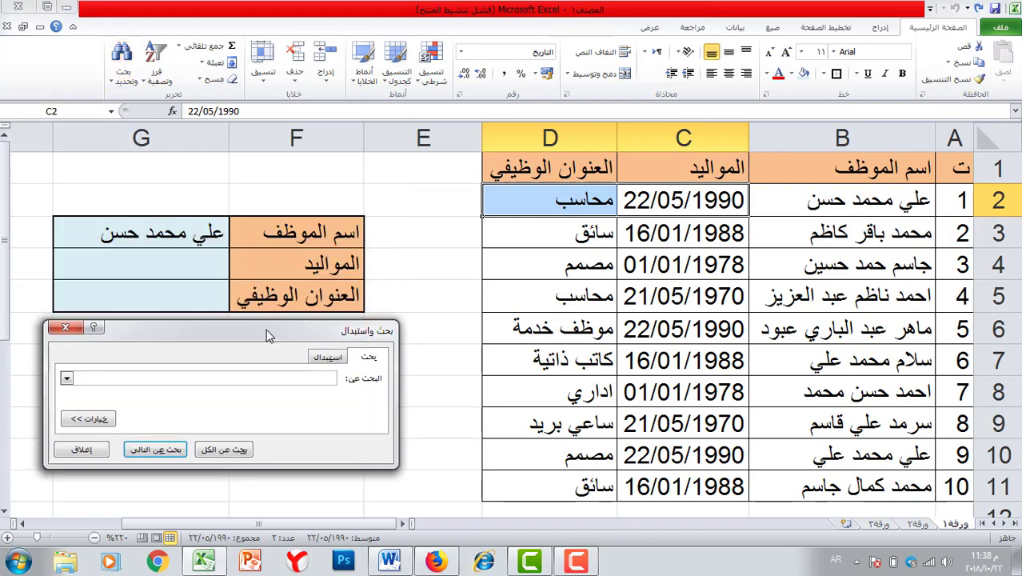
{"action": "left_click", "coordinate": [156, 450]}
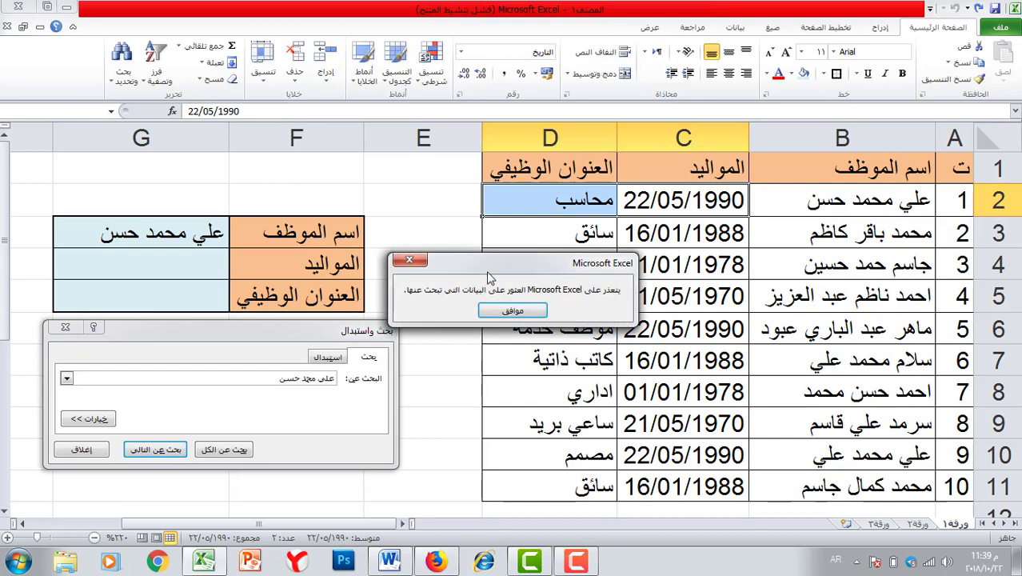
{"action": "left_click", "coordinate": [408, 260]}
- Select the table A1:D11, find the name within it, then close the search
{"action": "left_click", "coordinate": [955, 164]}
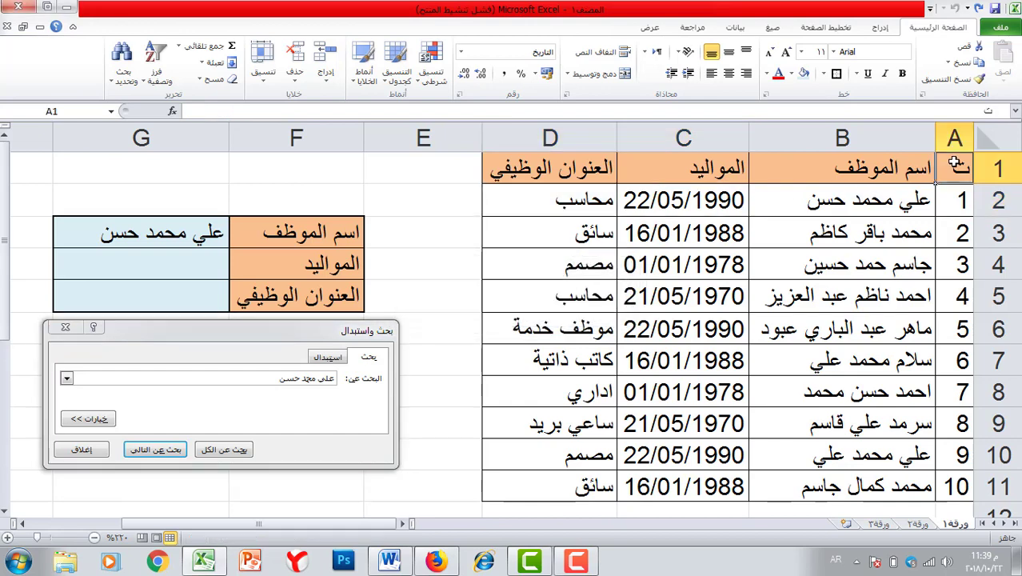
{"action": "left_click_drag", "start_coordinate": [955, 164], "coordinate": [527, 479]}
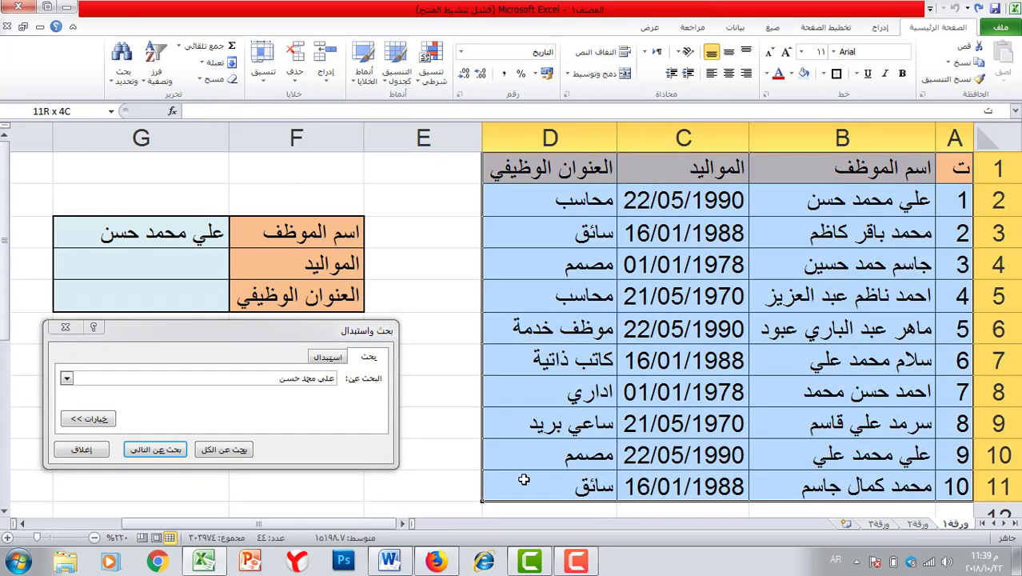
{"action": "left_click", "coordinate": [155, 449]}
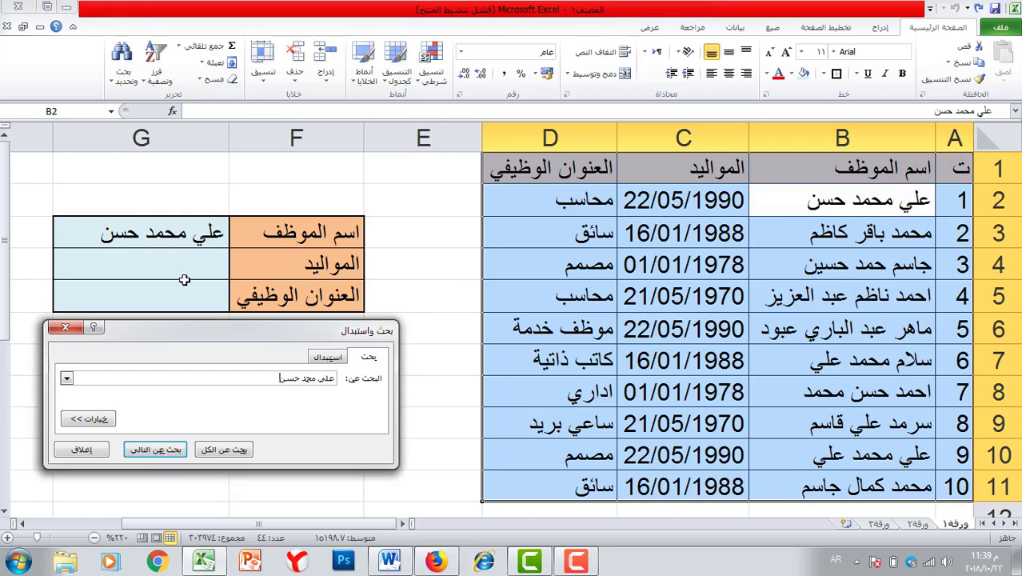
{"action": "left_click", "coordinate": [66, 327]}
{"action": "left_click", "coordinate": [240, 361]}
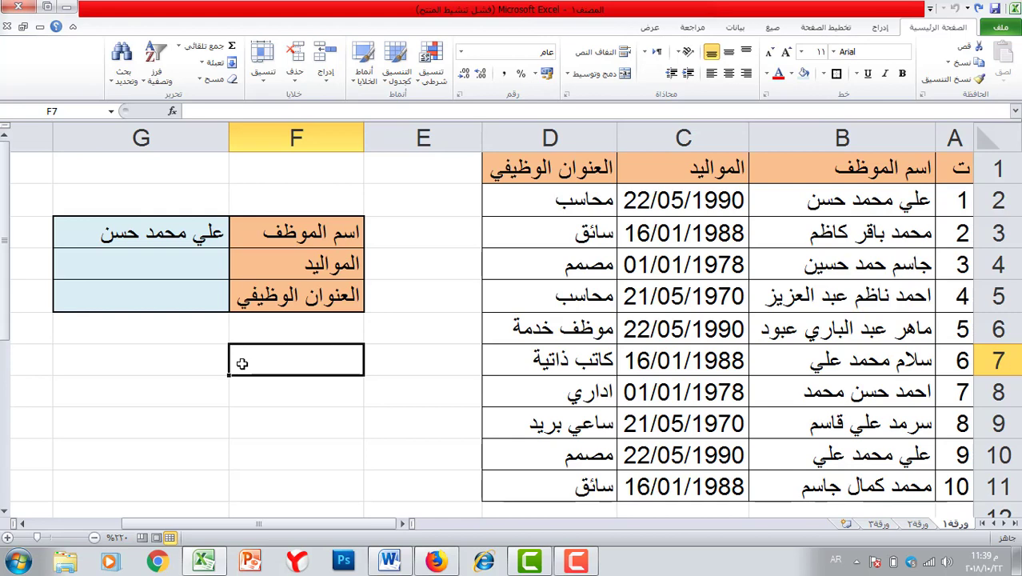
- Undo the previous name, type a different employee's full name into G3, and select G4
{"action": "key", "text": "ctrl+z"}
{"action": "left_click", "coordinate": [168, 377]}
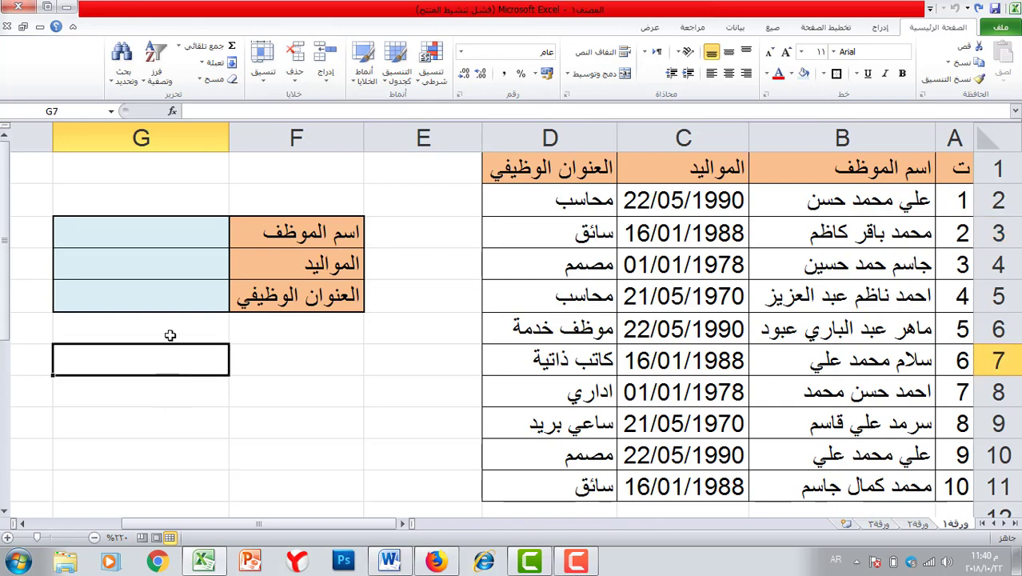
{"action": "left_click", "coordinate": [195, 237]}
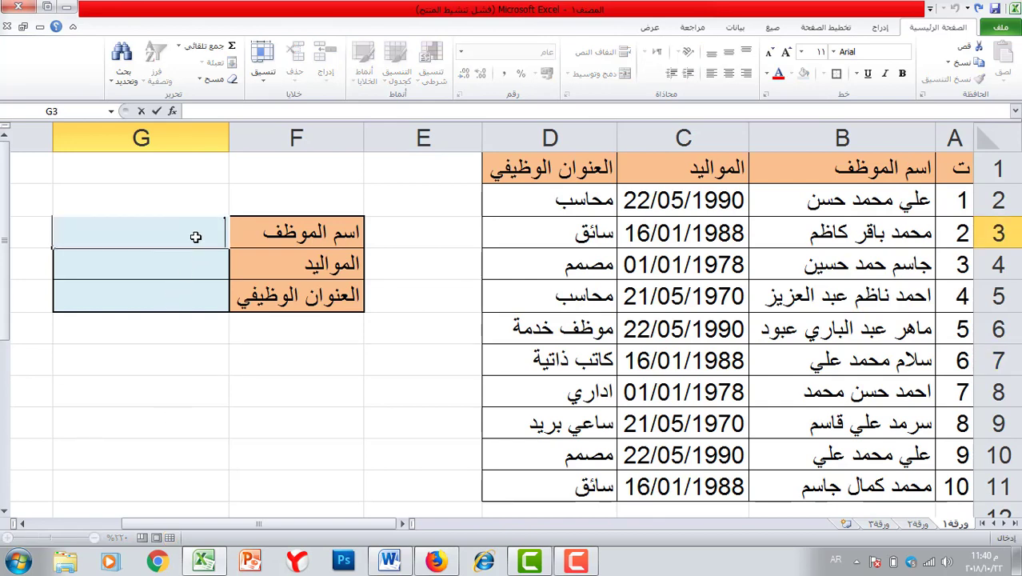
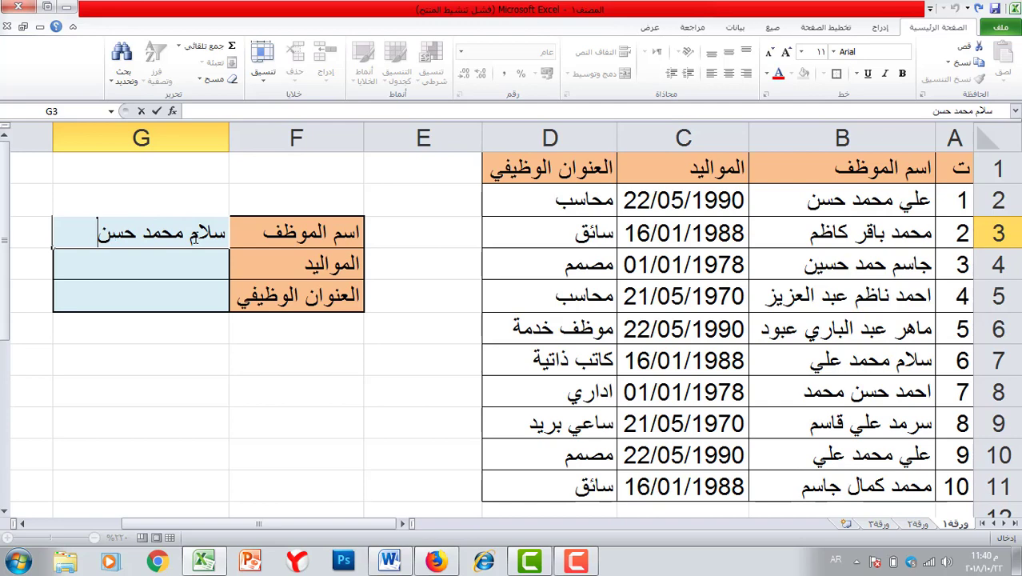
{"action": "left_click", "coordinate": [144, 301]}
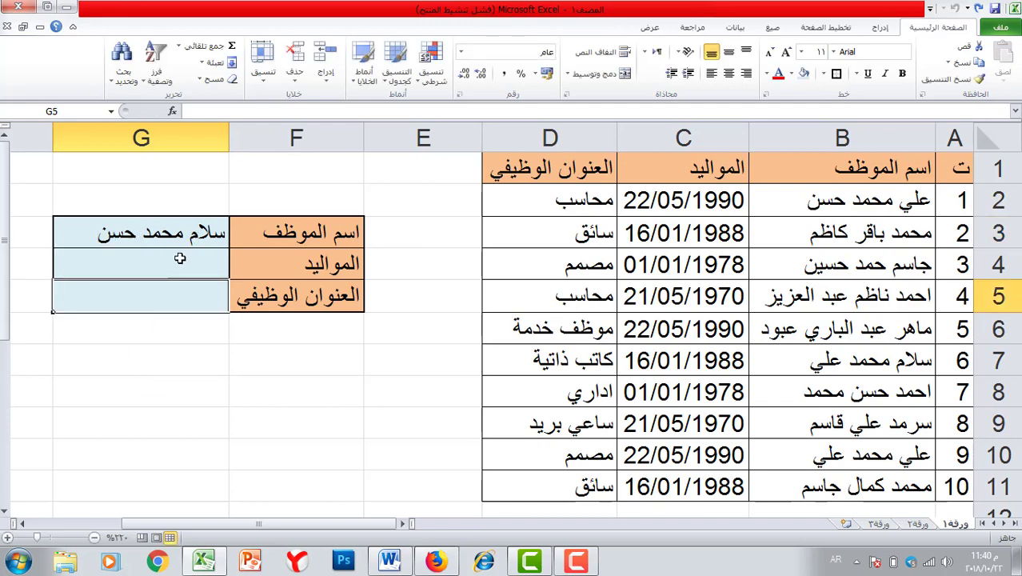
{"action": "left_click_drag", "start_coordinate": [177, 262], "coordinate": [175, 290]}
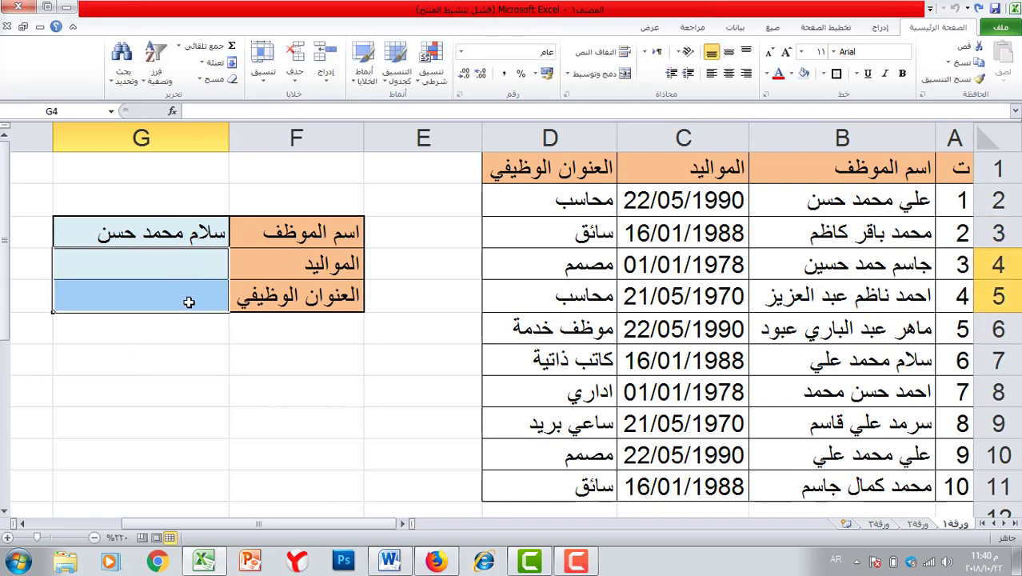
{"action": "left_click", "coordinate": [170, 331]}
{"action": "left_click", "coordinate": [171, 268]}
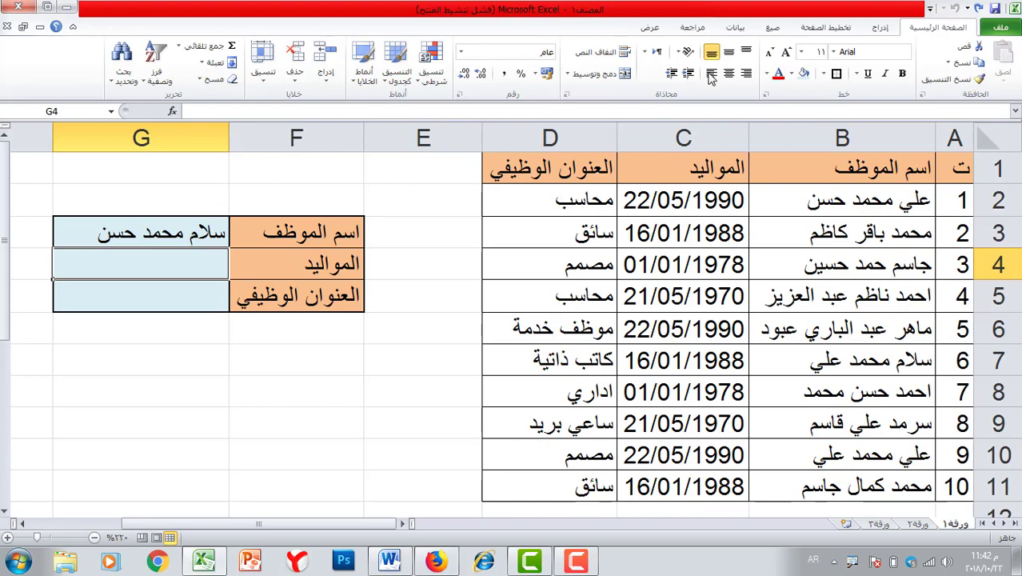
- Insert VLOOKUP into G4 from Formulas > Lookup & Reference, opening its Function Arguments
{"action": "left_click", "coordinate": [773, 27]}
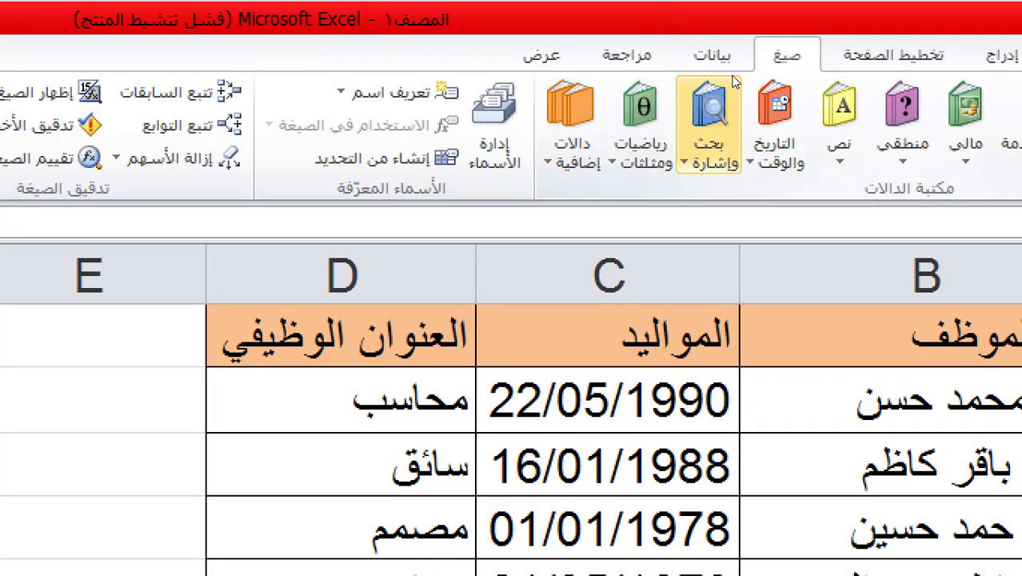
{"action": "left_click", "coordinate": [720, 160]}
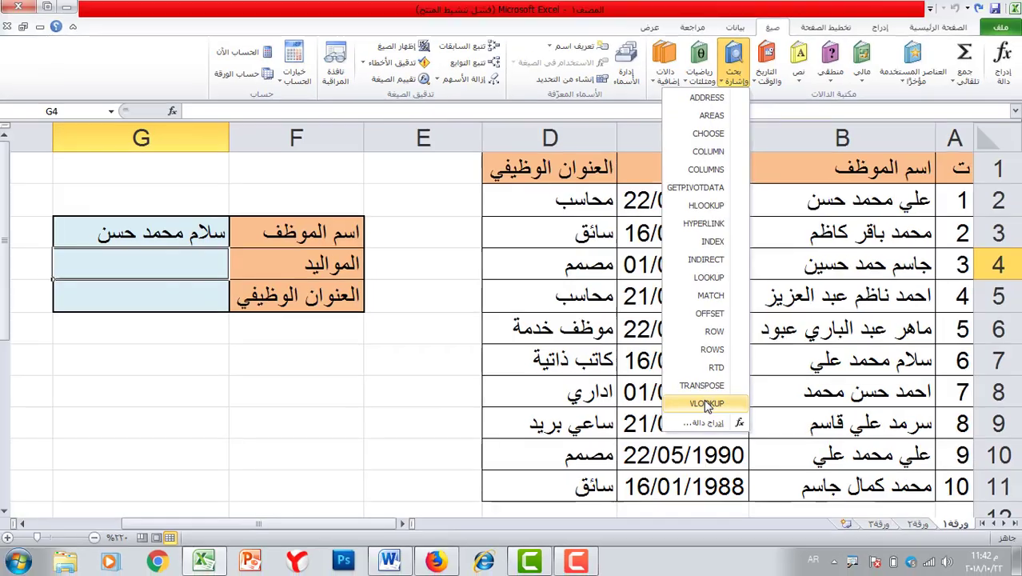
{"action": "left_click", "coordinate": [654, 501]}
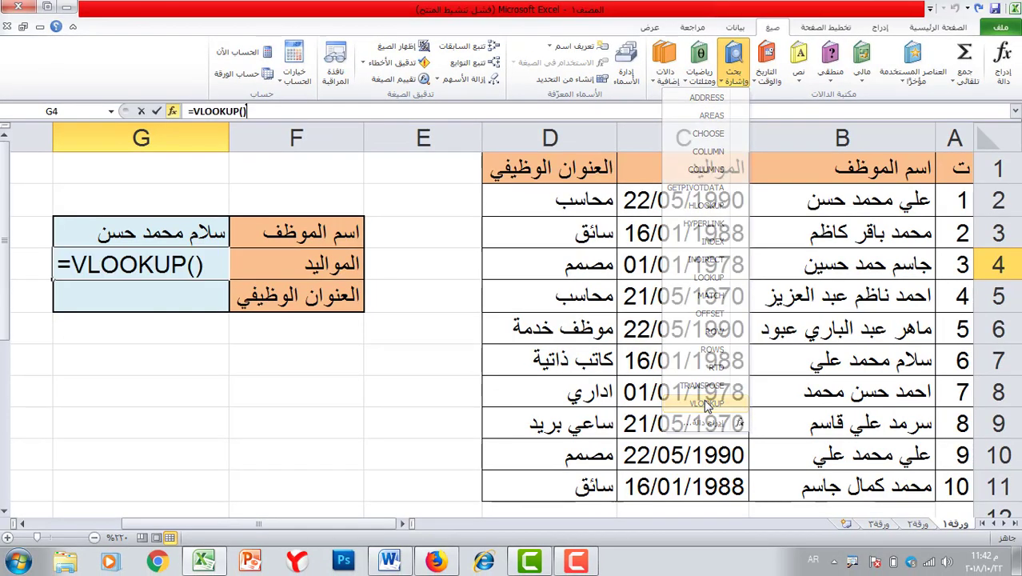
{"action": "left_click_drag", "start_coordinate": [284, 152], "coordinate": [286, 333]}
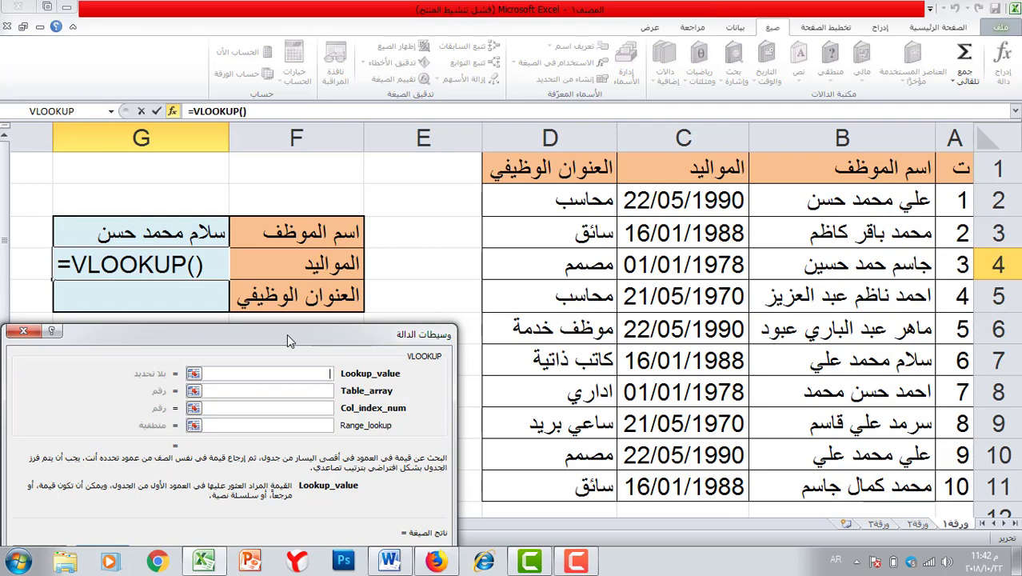
- Set the VLOOKUP lookup value to G3 and the table array to B1:D11
{"action": "left_click_drag", "start_coordinate": [287, 333], "coordinate": [392, 320]}
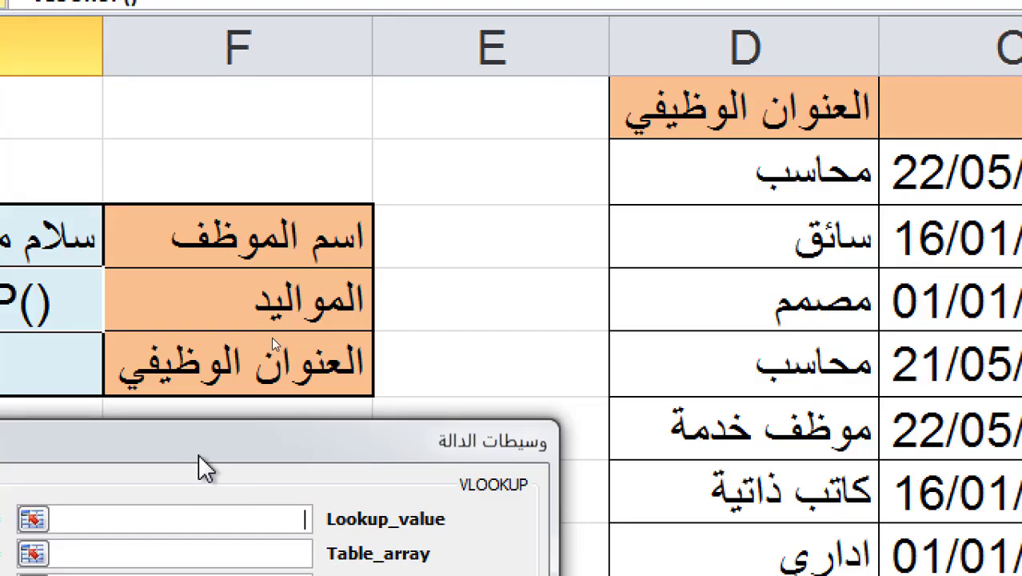
{"action": "left_click_drag", "start_coordinate": [405, 423], "coordinate": [36, 449]}
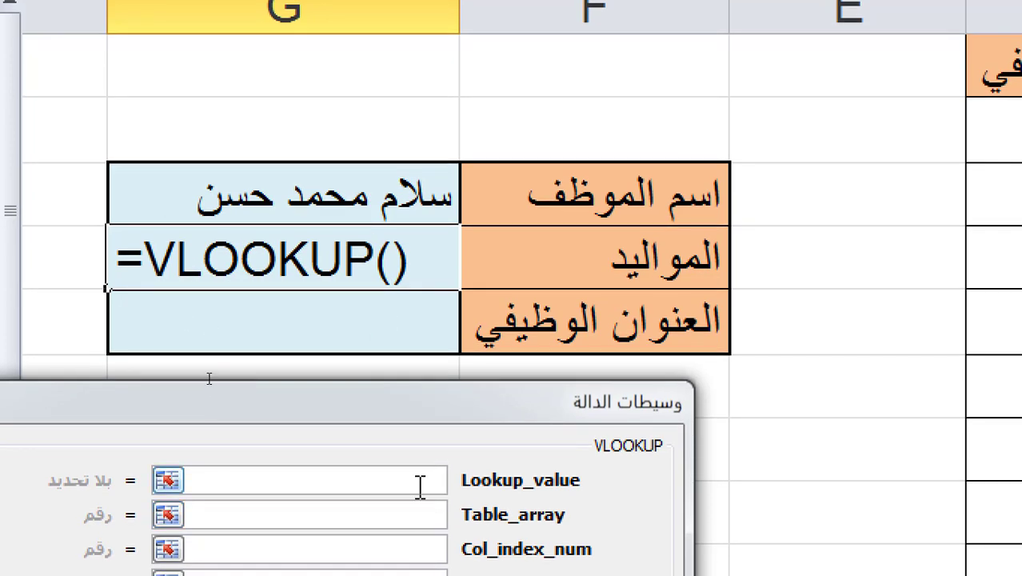
{"action": "left_click", "coordinate": [375, 196]}
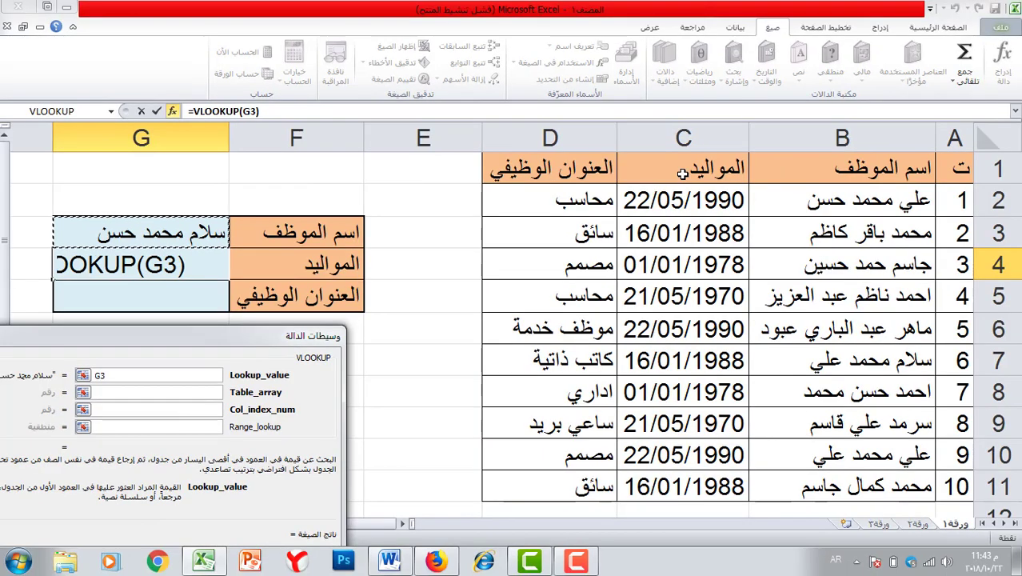
{"action": "left_click_drag", "start_coordinate": [156, 339], "coordinate": [250, 339]}
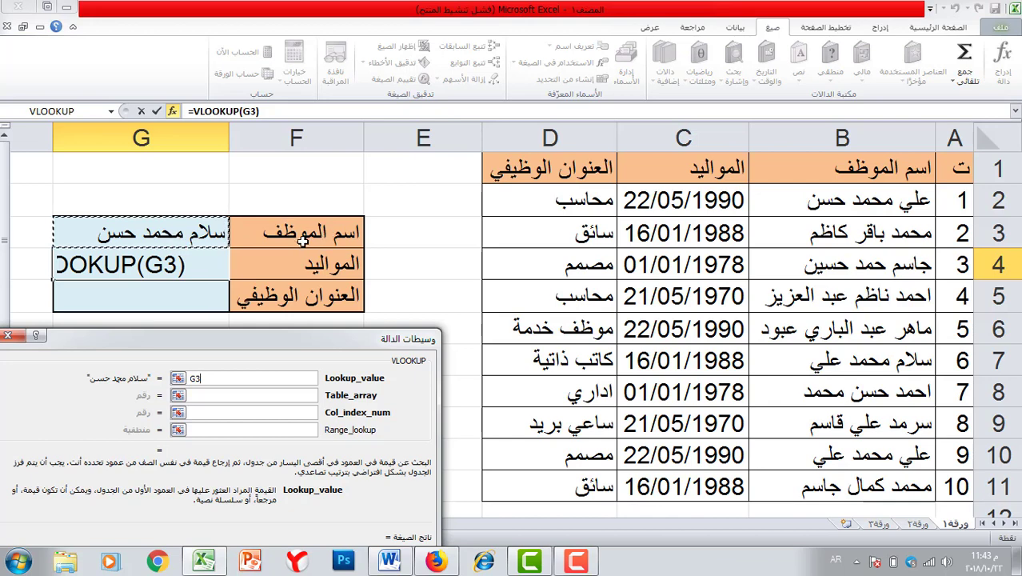
{"action": "left_click", "coordinate": [228, 394]}
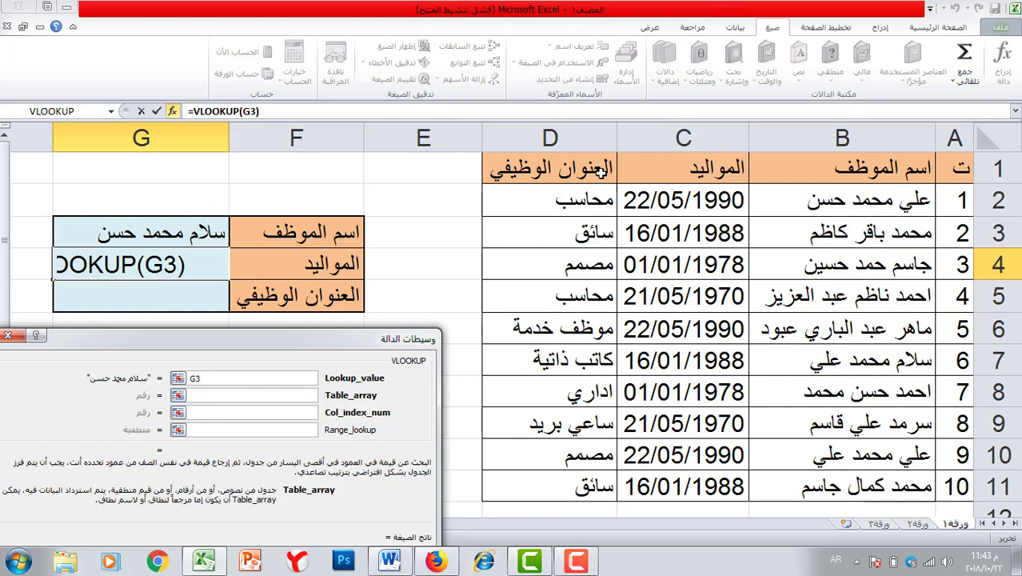
{"action": "left_click_drag", "start_coordinate": [528, 168], "coordinate": [910, 484]}
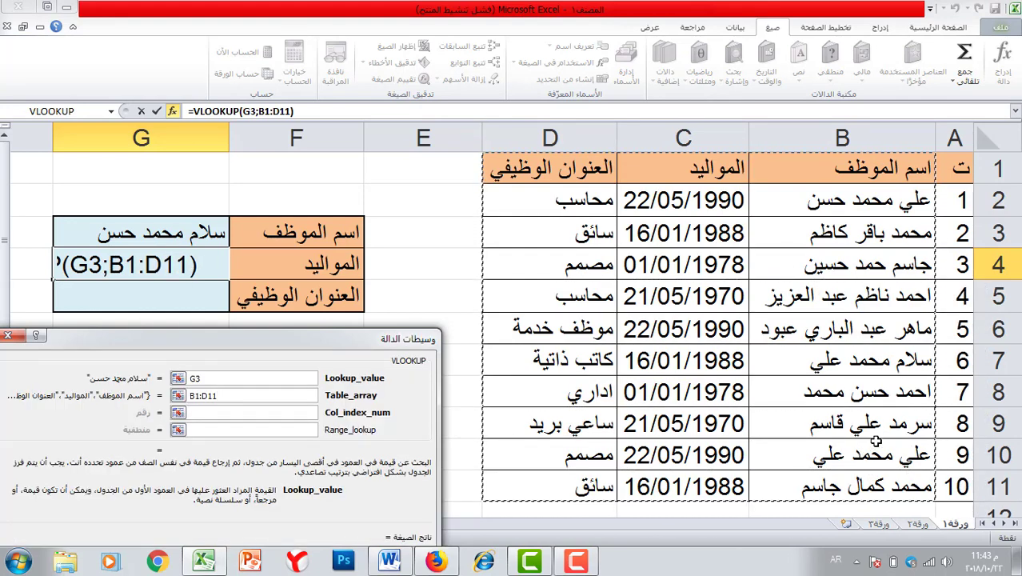
- Make the table array absolute ($B$1:$D$11) and set the column index to 2
{"action": "key", "text": "F4"}
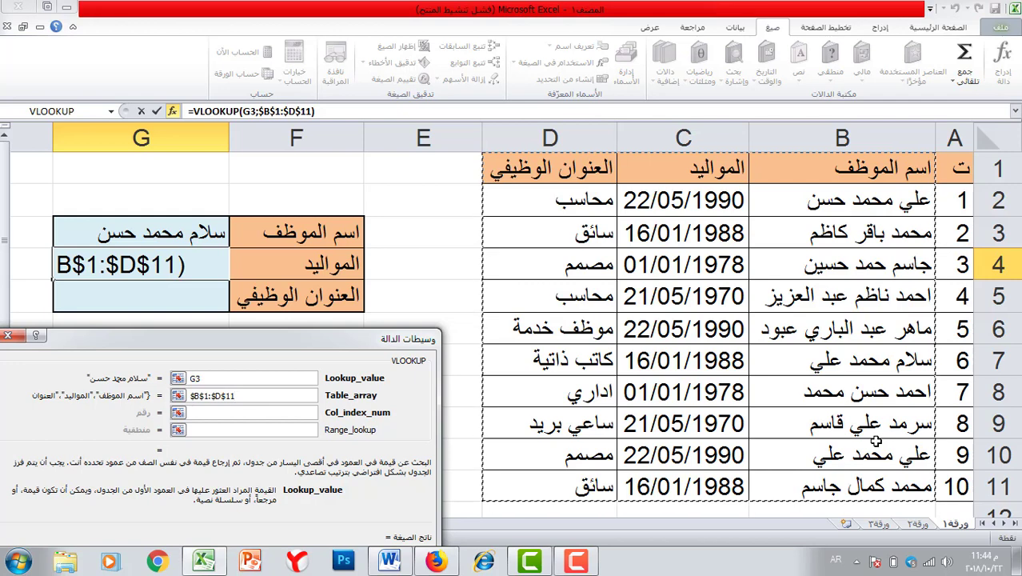
{"action": "left_click", "coordinate": [265, 413]}
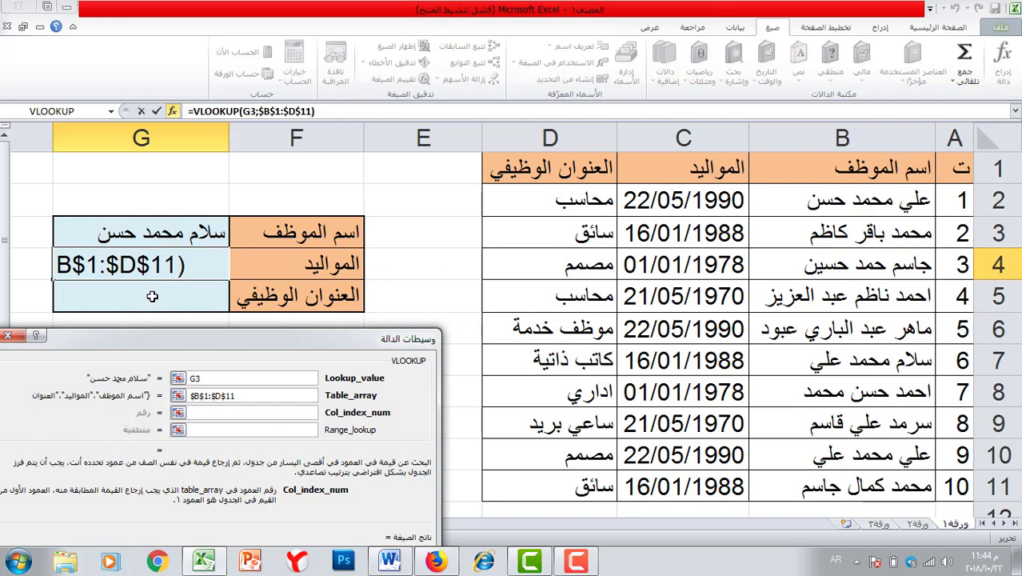
{"action": "type", "text": "2"}
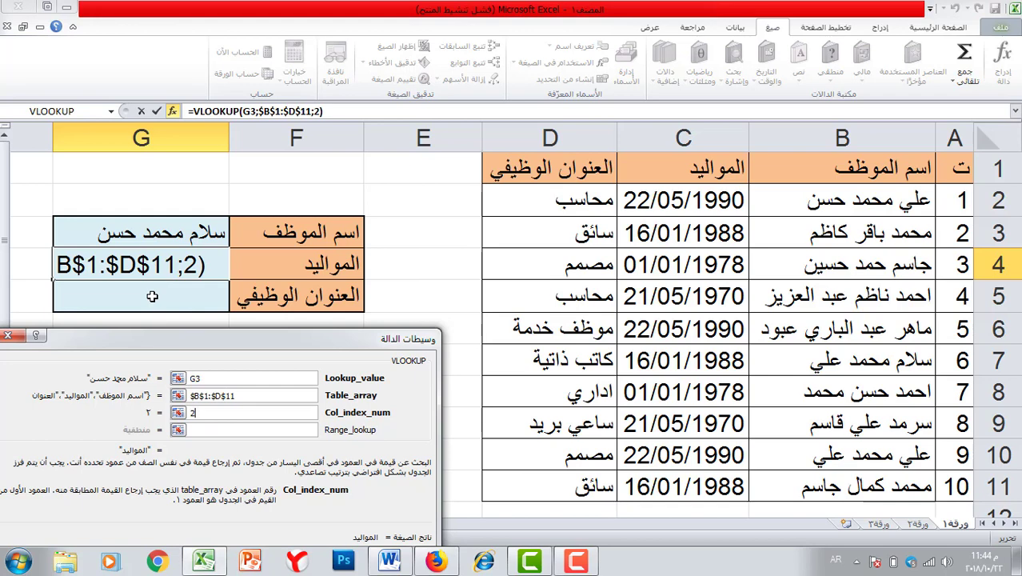
- Set Range_lookup to 0 for an exact match, after briefly trying 1
{"action": "left_click", "coordinate": [204, 429]}
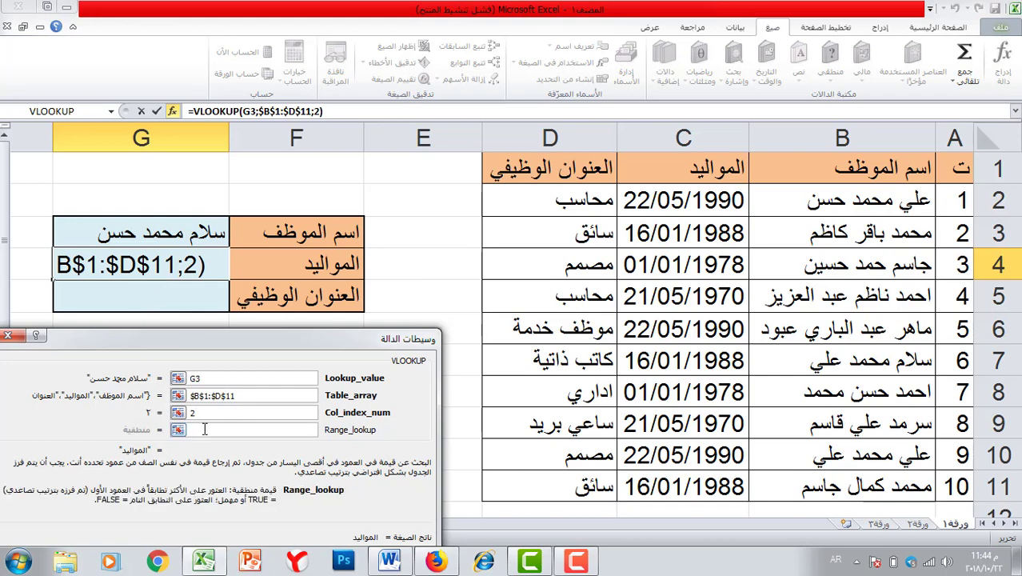
{"action": "type", "text": "0"}
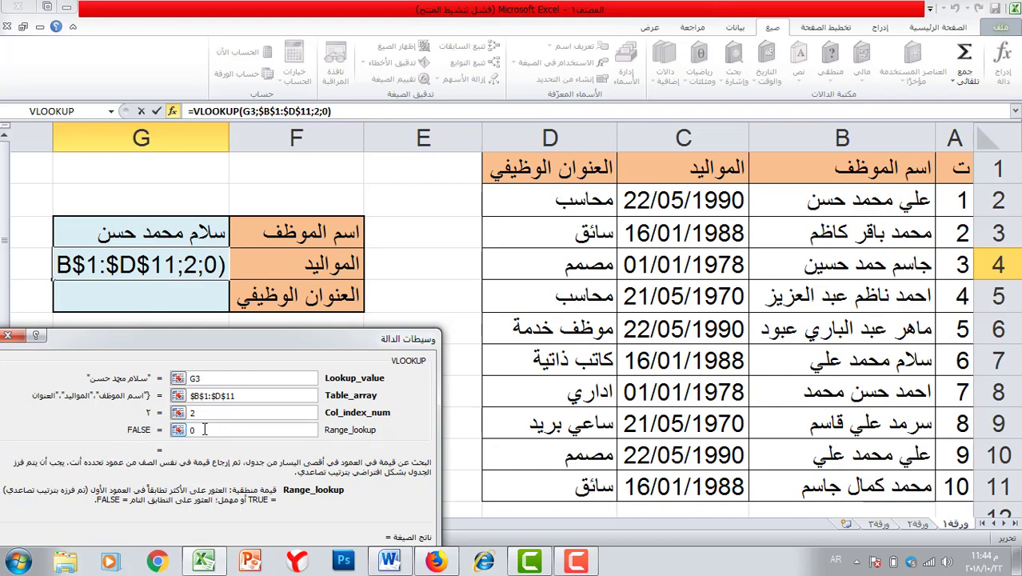
{"action": "key", "text": "BackSpace"}
{"action": "type", "text": "1"}
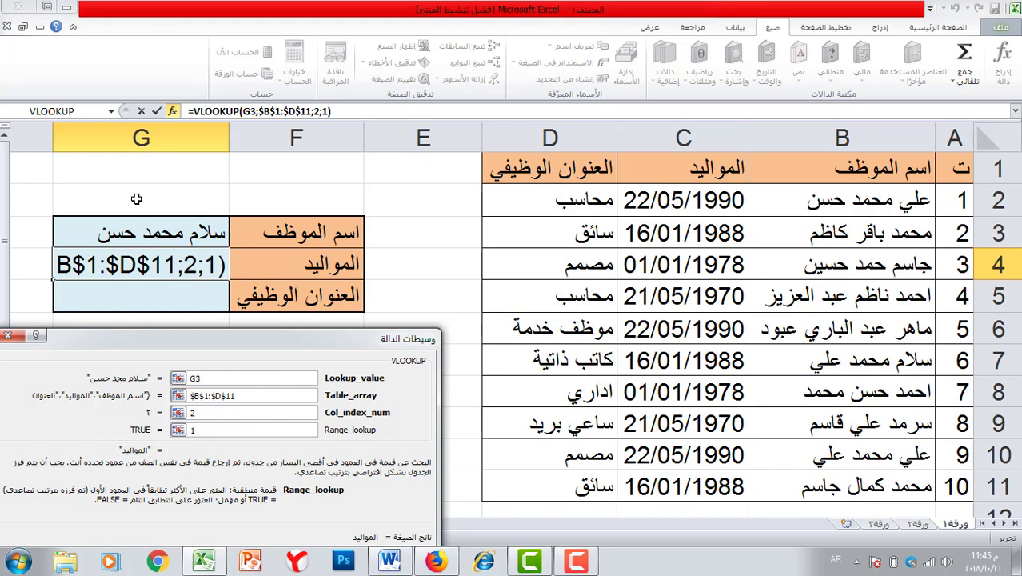
{"action": "key", "text": "BackSpace"}
{"action": "type", "text": "0"}
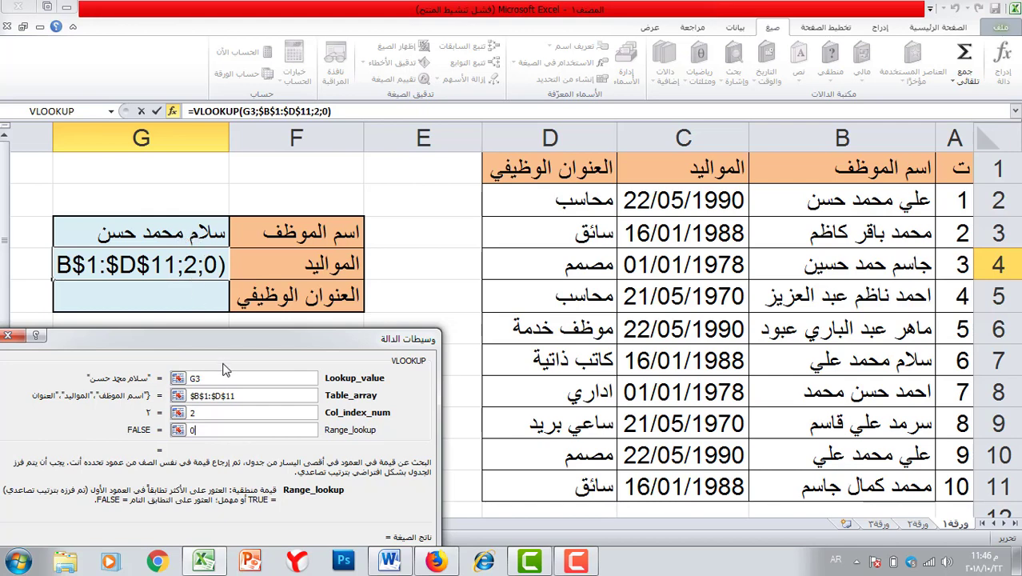
{"action": "left_click_drag", "start_coordinate": [196, 339], "coordinate": [342, 226]}
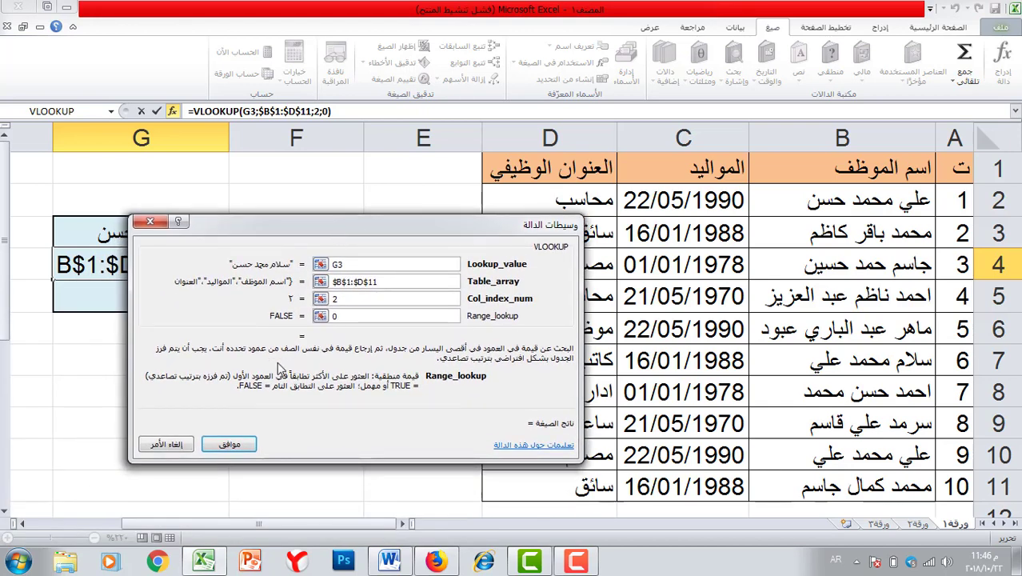
- Confirm the G4 VLOOKUP formula, then edit G3 to replace the employee's last name
{"action": "left_click", "coordinate": [231, 444]}
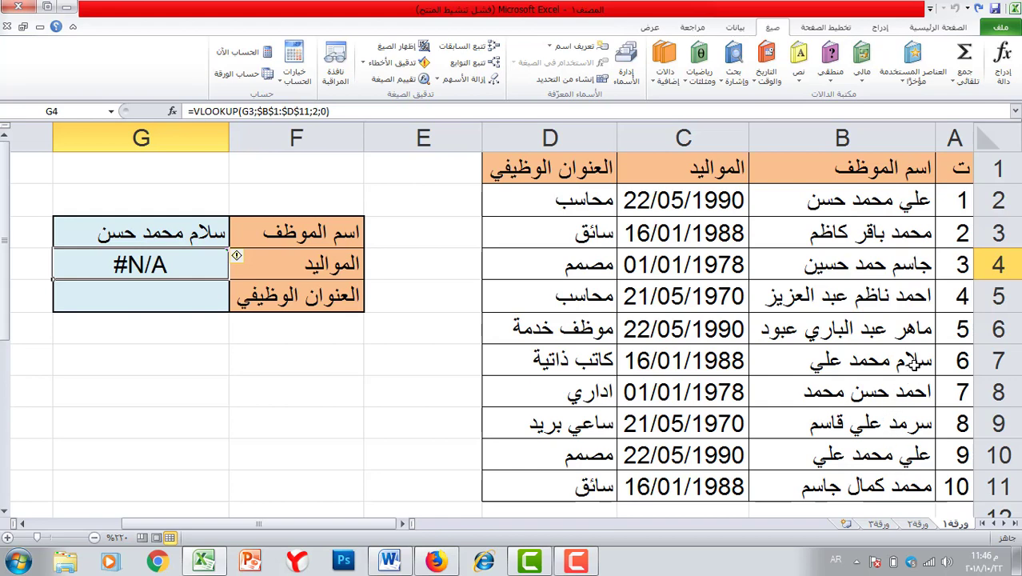
{"action": "left_click", "coordinate": [104, 233]}
{"action": "double_click", "coordinate": [104, 234]}
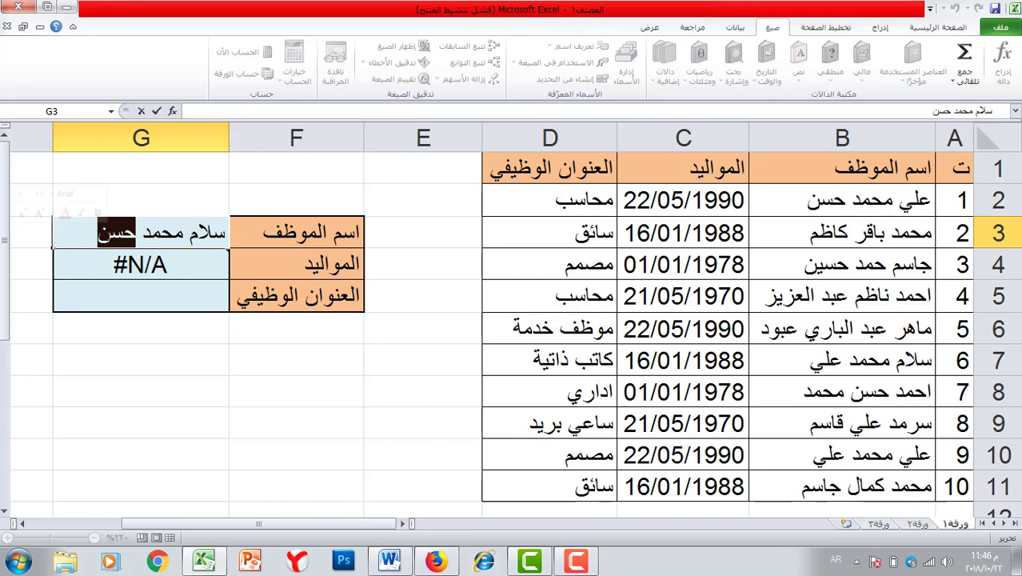
{"action": "type", "text": "علي"}
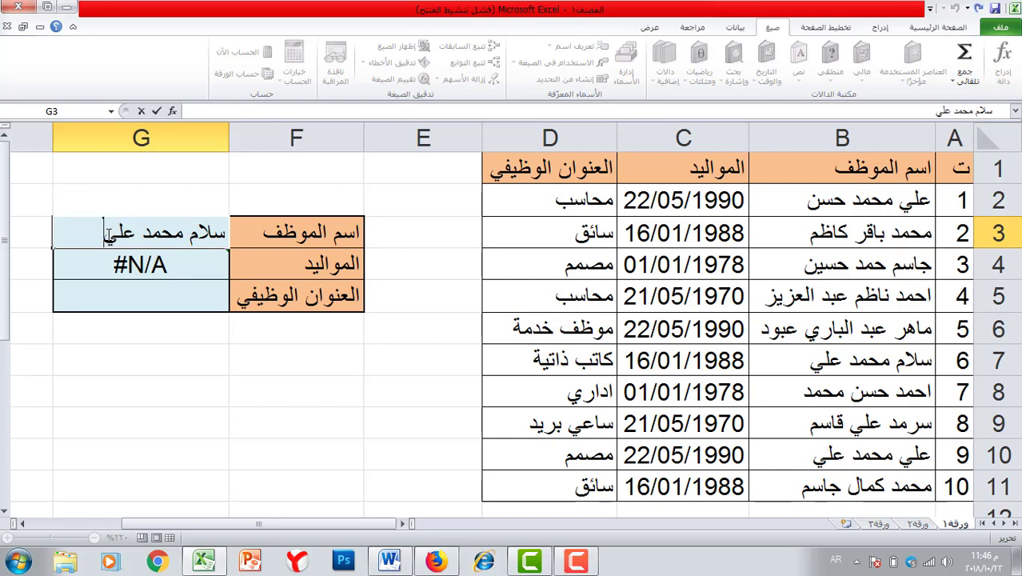
{"action": "key", "text": "Return"}
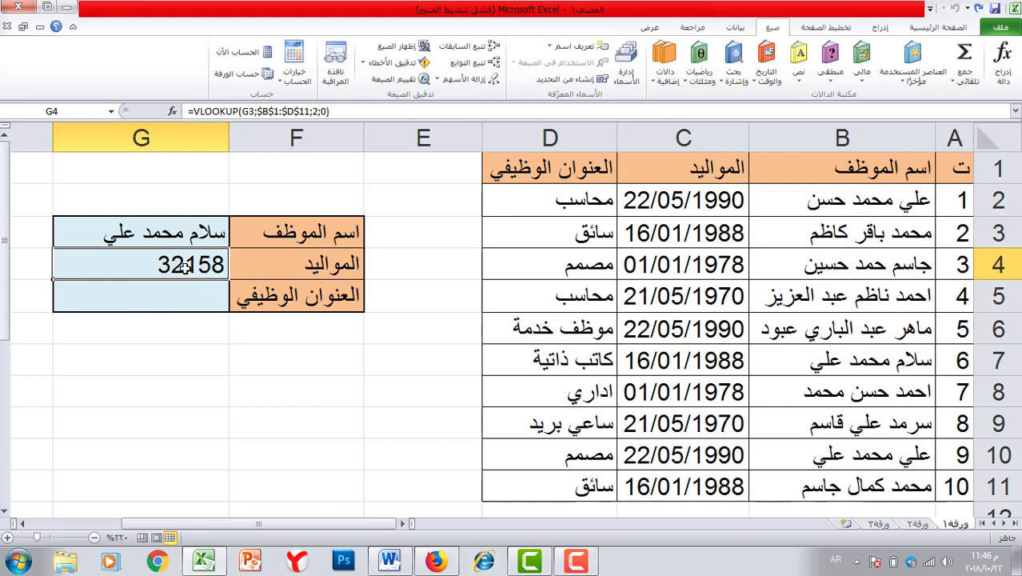
- Format G4 as Short Date so it shows 16/01/1988, then select G5
{"action": "left_click", "coordinate": [935, 30]}
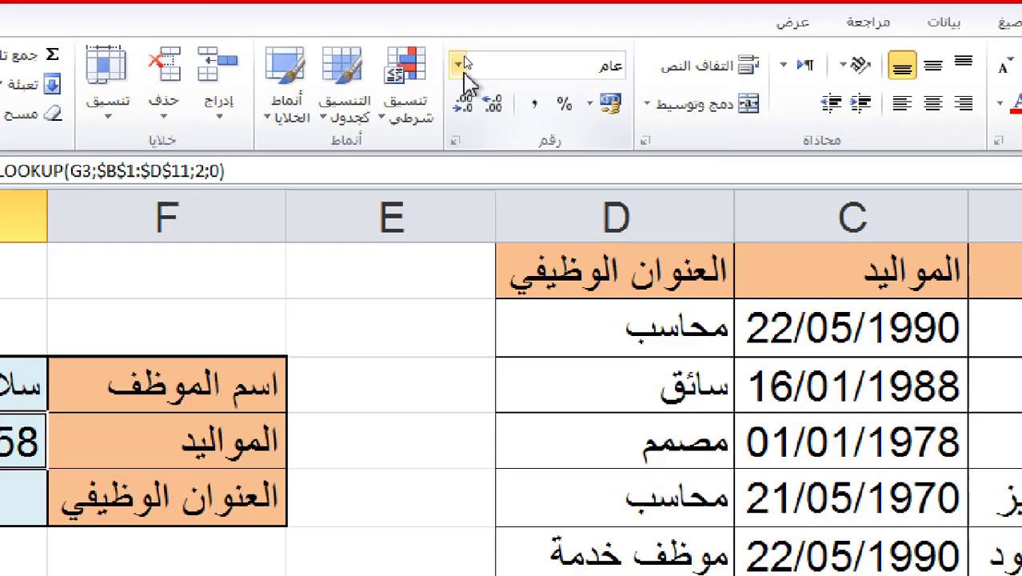
{"action": "left_click", "coordinate": [461, 52]}
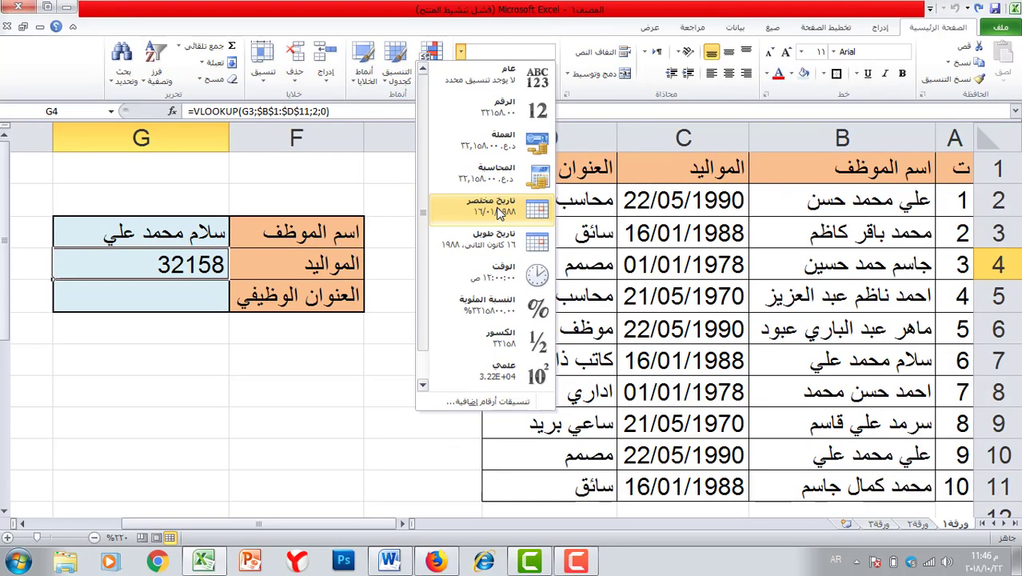
{"action": "left_click", "coordinate": [536, 382]}
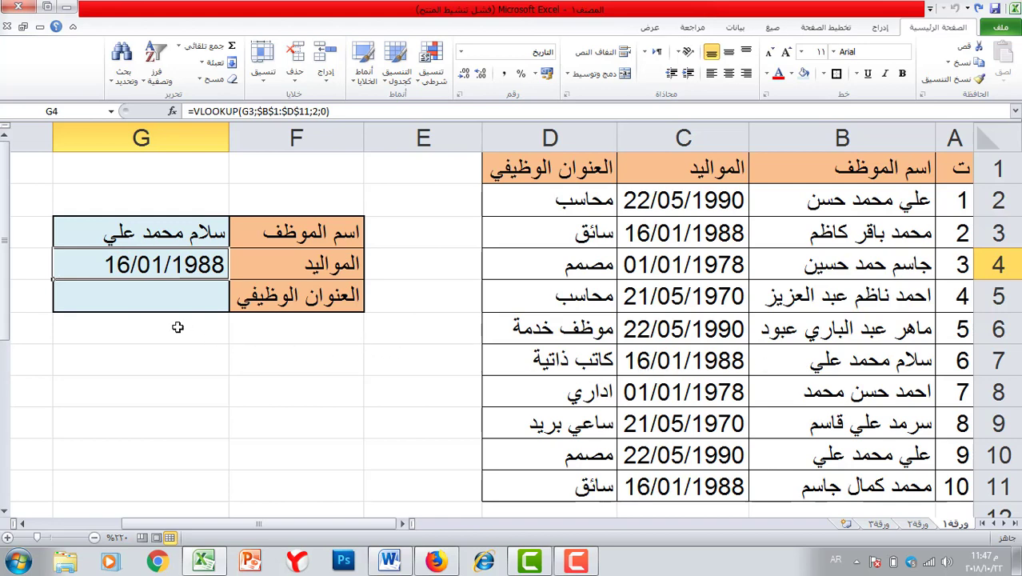
{"action": "left_click", "coordinate": [182, 303]}
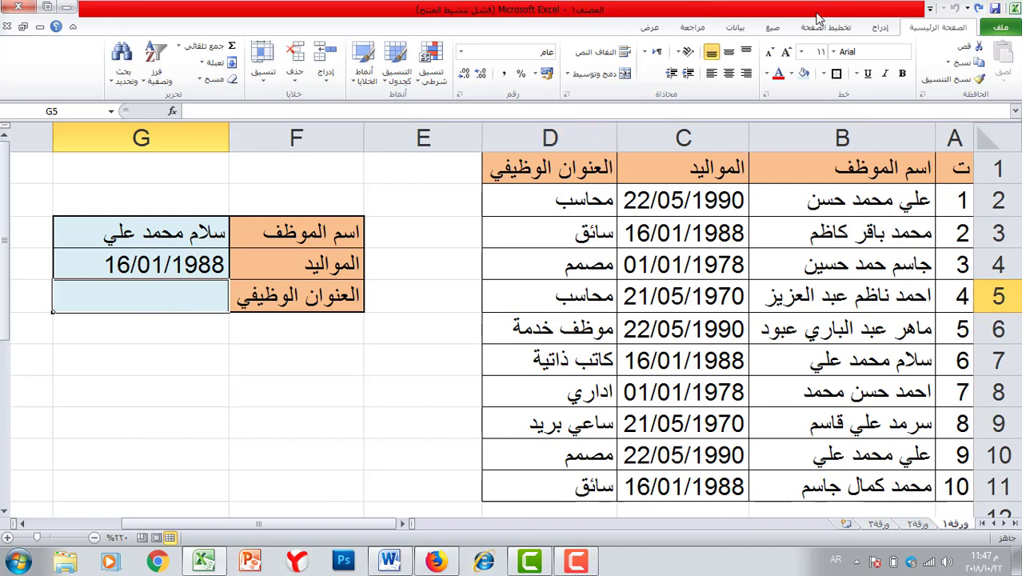
- Insert VLOOKUP into G5 with lookup value G3 and table range B1:D11
{"action": "left_click", "coordinate": [772, 28]}
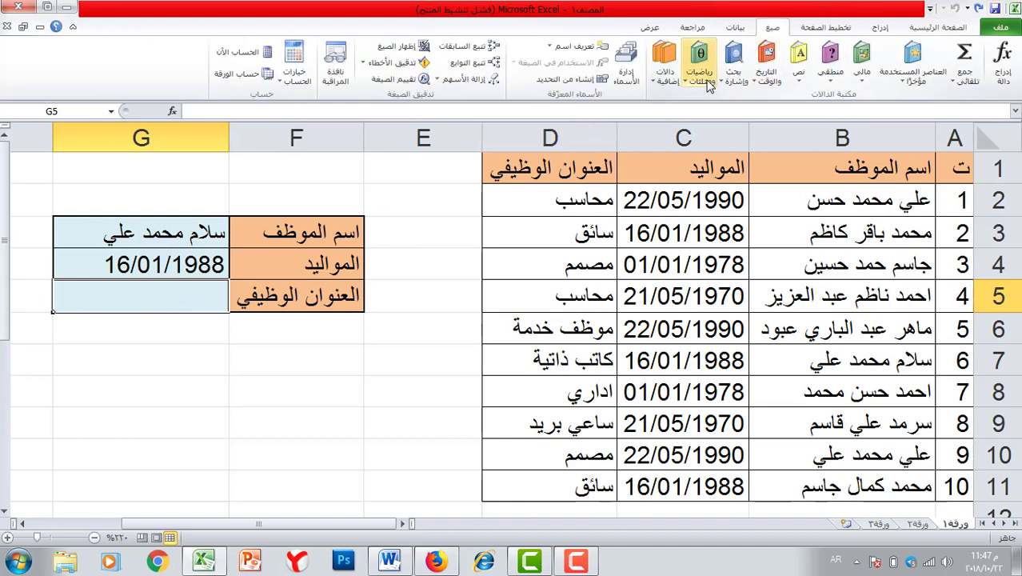
{"action": "left_click", "coordinate": [733, 79]}
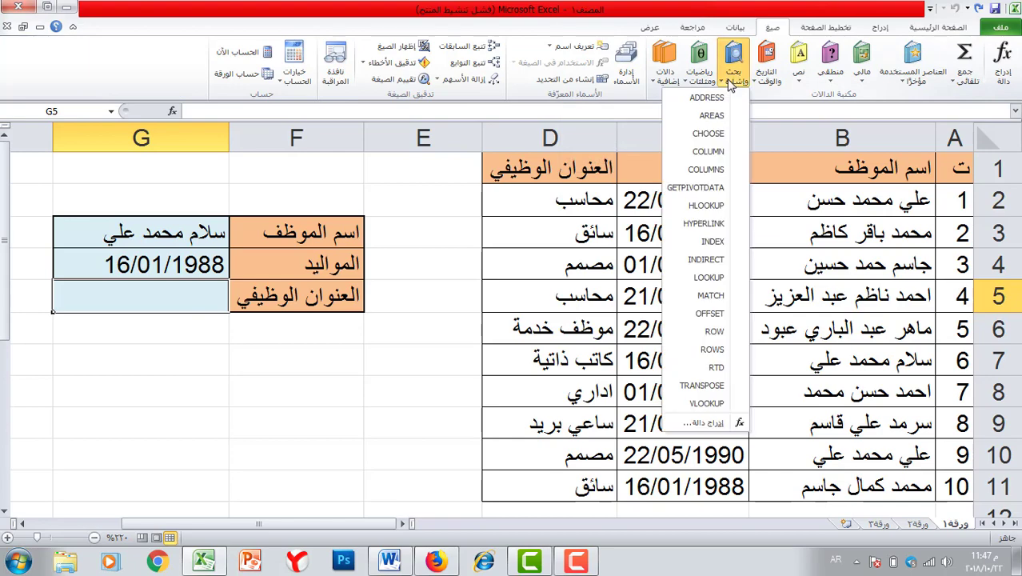
{"action": "left_click", "coordinate": [697, 404]}
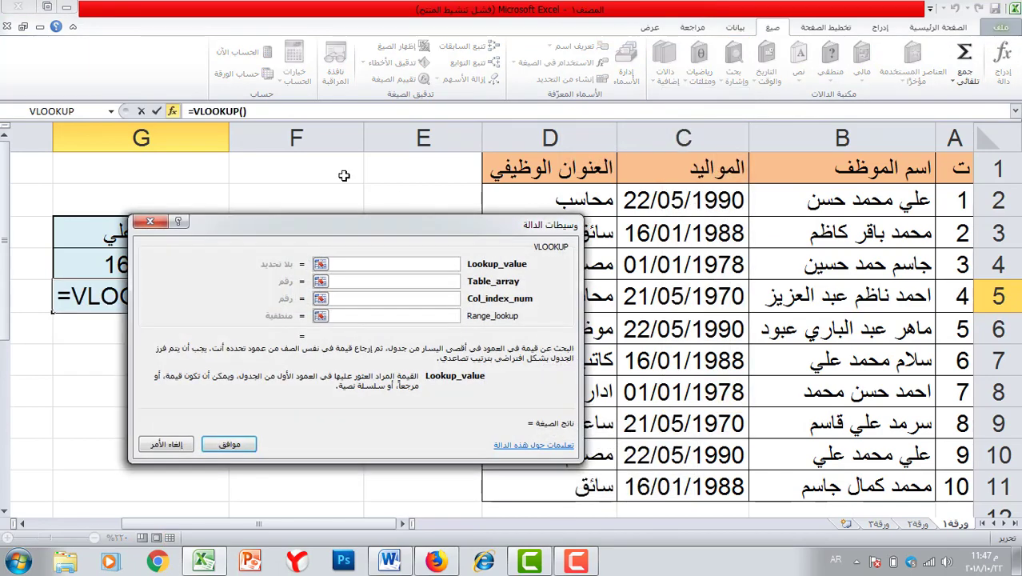
{"action": "left_click_drag", "start_coordinate": [307, 221], "coordinate": [210, 359]}
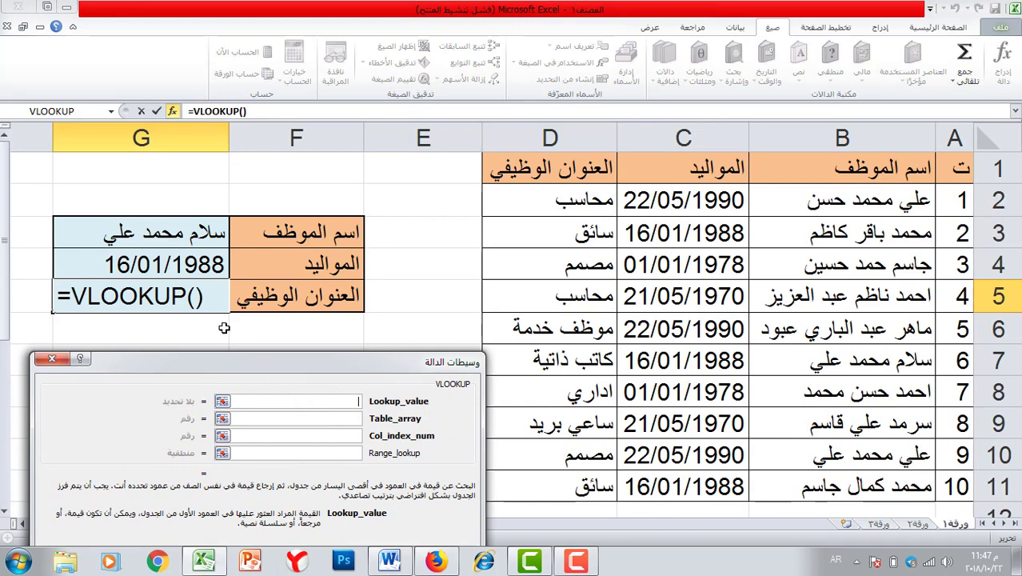
{"action": "left_click", "coordinate": [158, 234]}
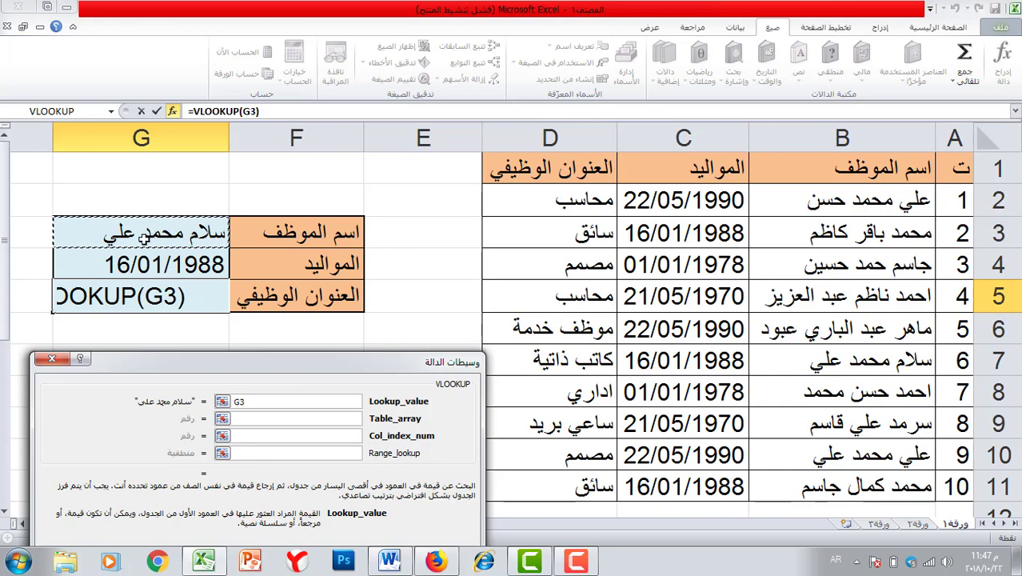
{"action": "key", "text": "Tab"}
{"action": "left_click_drag", "start_coordinate": [552, 175], "coordinate": [855, 490]}
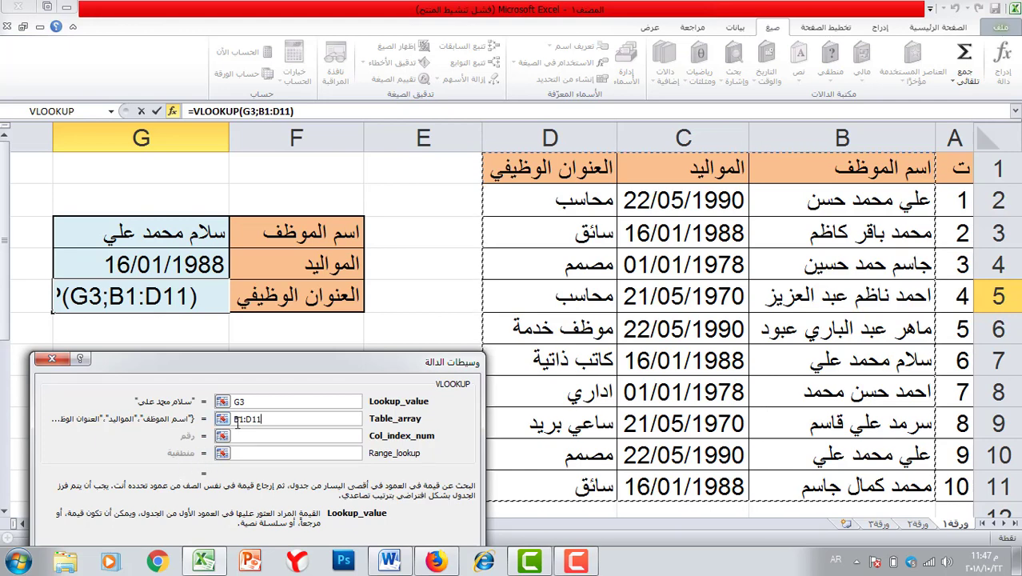
- Make the range $B$1:$D$11, set column 3 and match 0, and confirm the formula
{"action": "key", "text": "F4"}
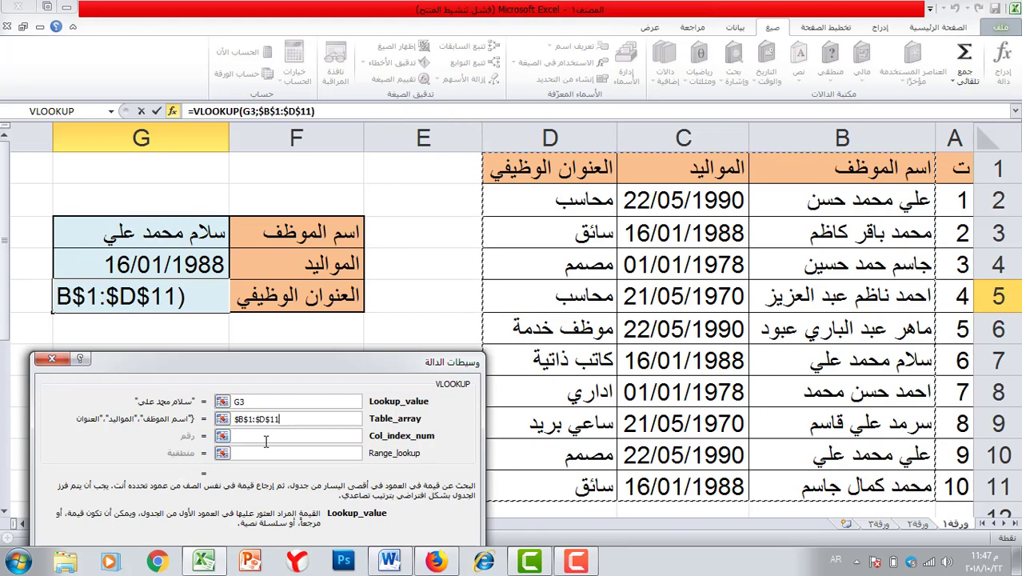
{"action": "left_click", "coordinate": [269, 440]}
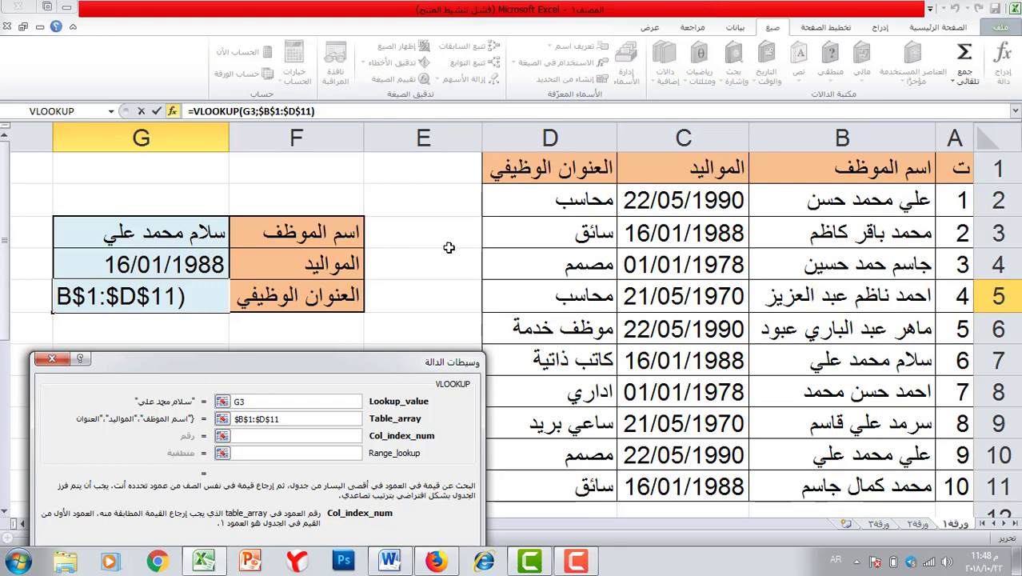
{"action": "type", "text": "3"}
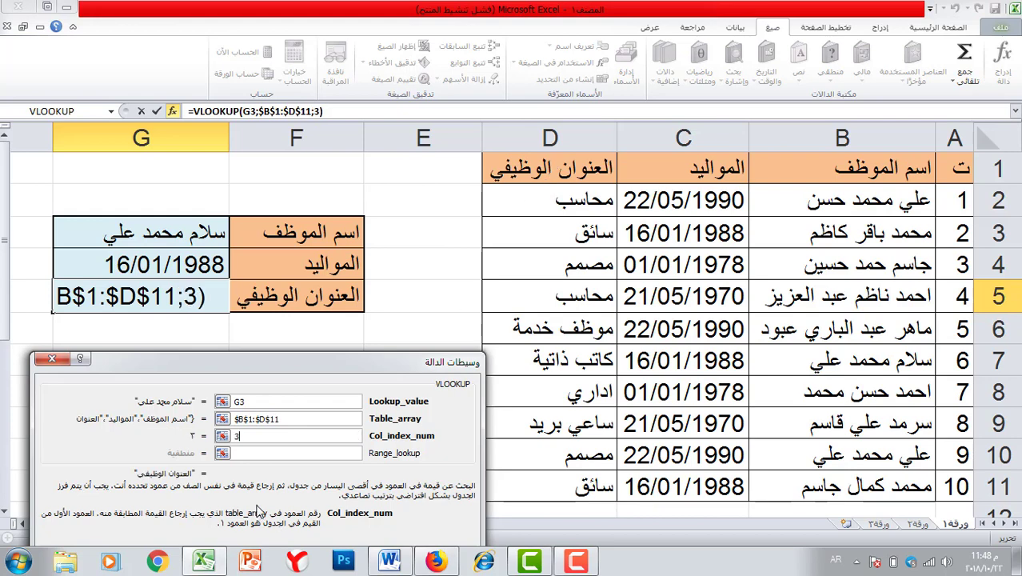
{"action": "left_click", "coordinate": [272, 456]}
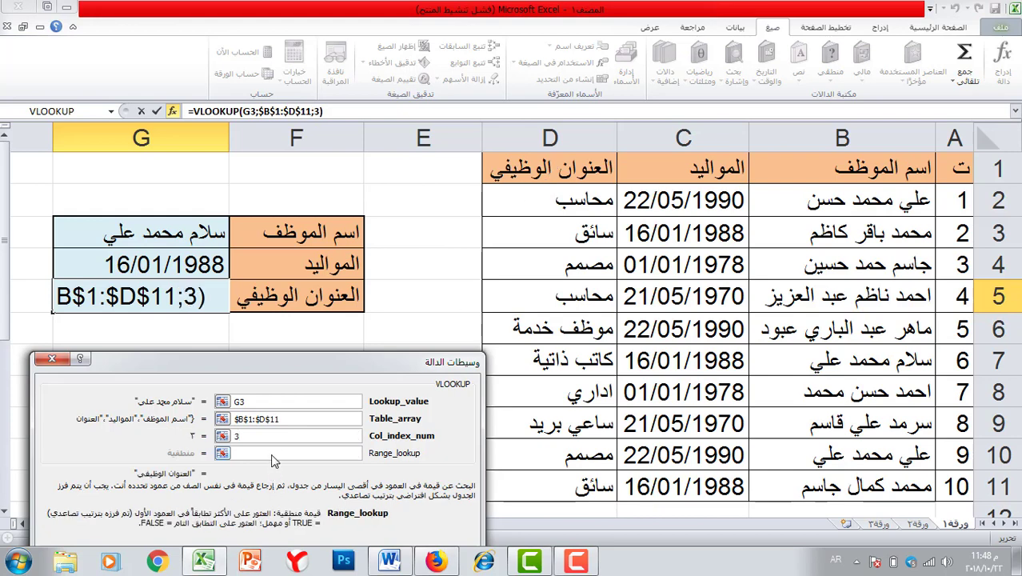
{"action": "type", "text": "0"}
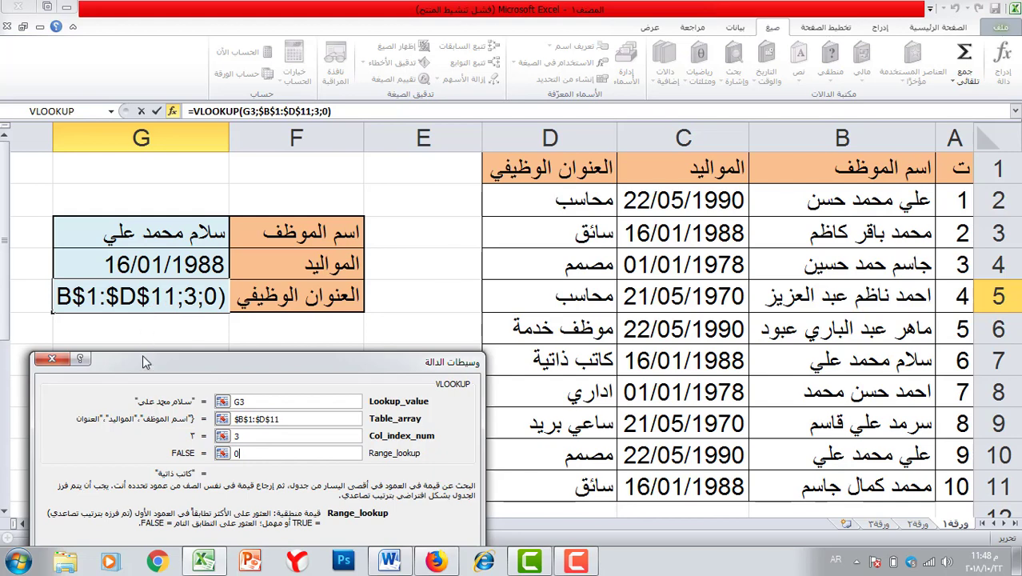
{"action": "left_click_drag", "start_coordinate": [143, 355], "coordinate": [181, 313]}
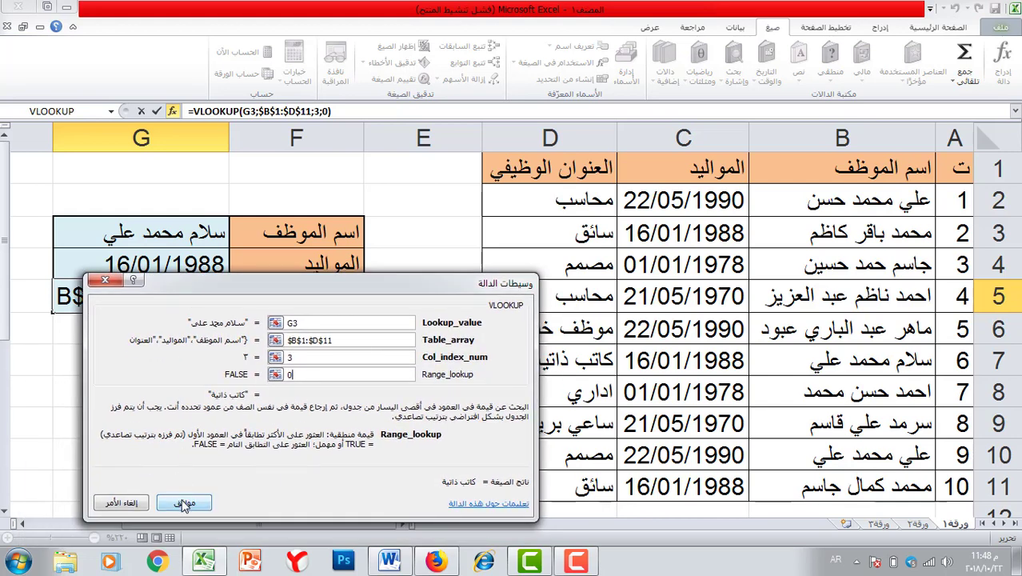
{"action": "left_click", "coordinate": [184, 501]}
{"action": "left_click", "coordinate": [165, 328]}
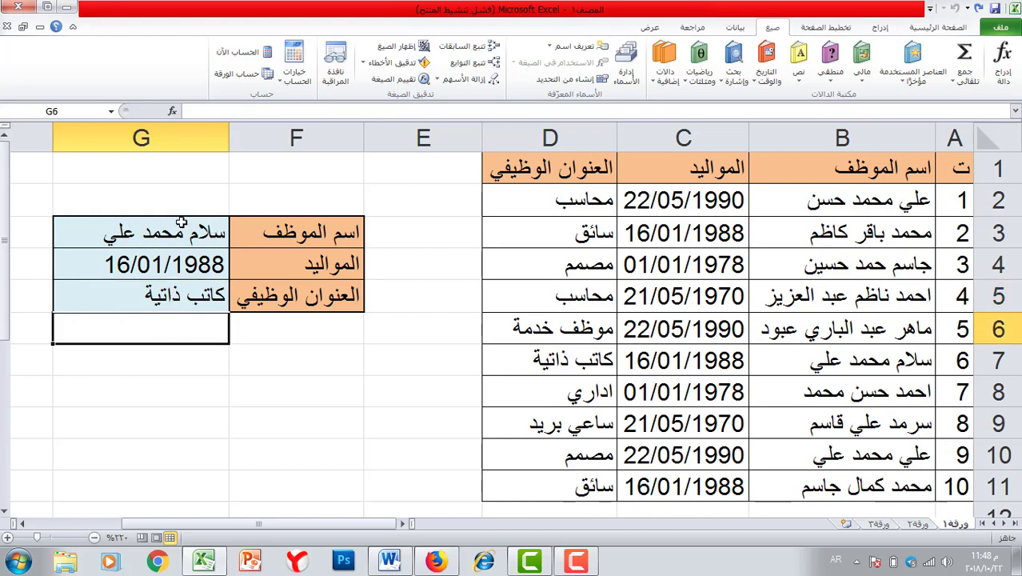
- Enter another employee's name from the table in G3 so the lookup formulas refresh
{"action": "left_click", "coordinate": [180, 232]}
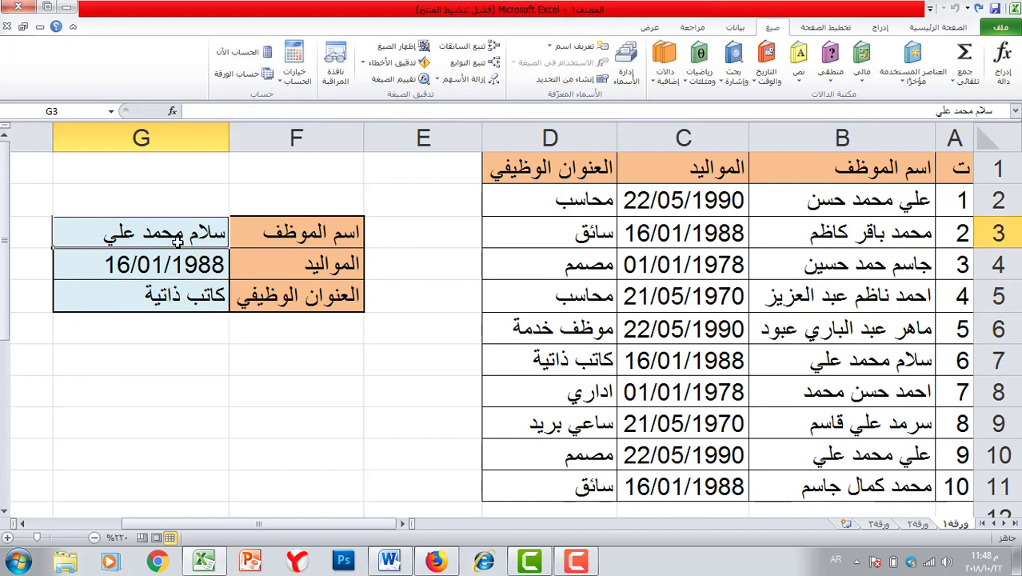
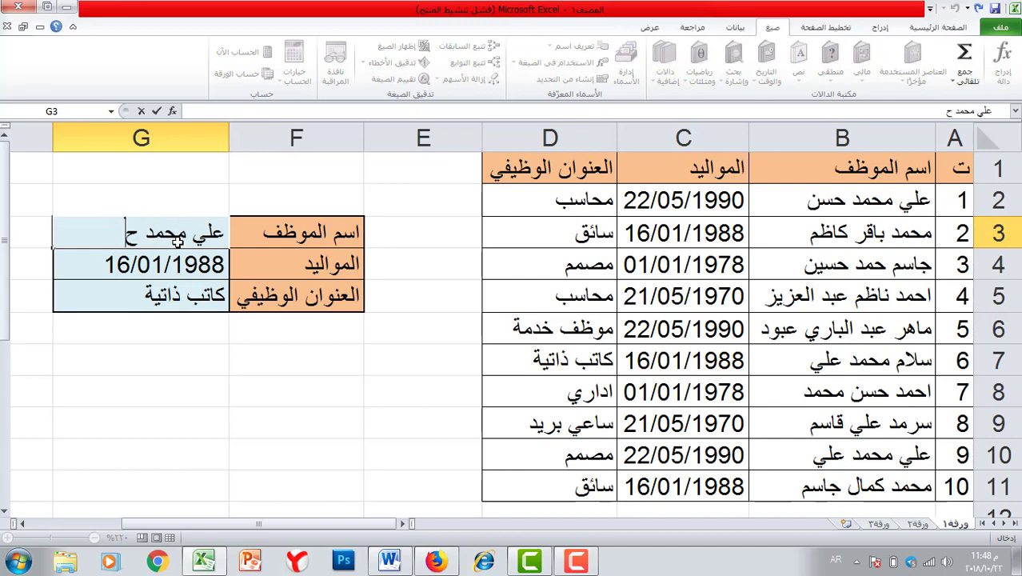
{"action": "key", "text": "Return"}
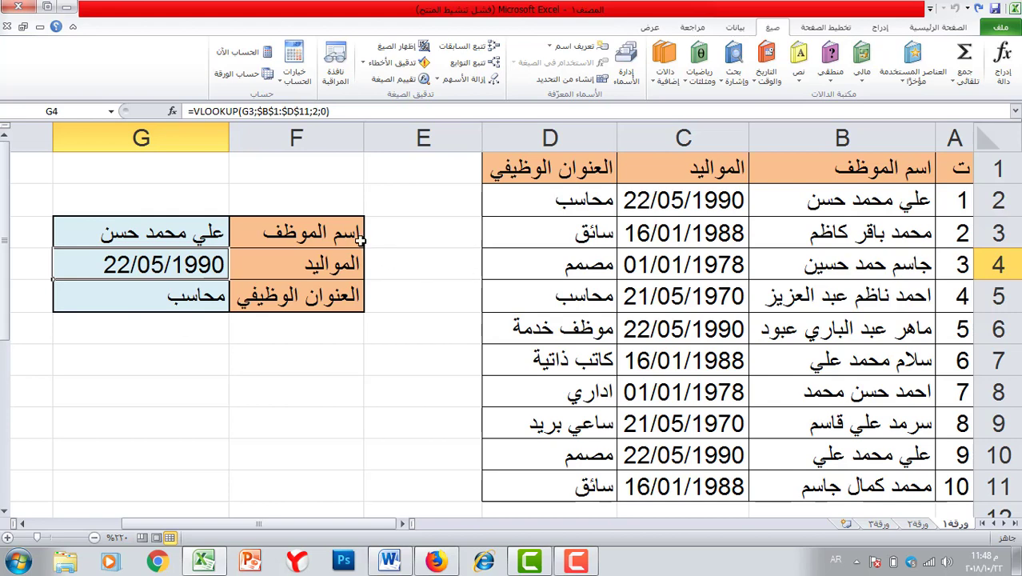
- Replace G3 with a second employee's name, so G4 and G5 show 01/01/1978 and اداري
{"action": "left_click", "coordinate": [183, 236]}
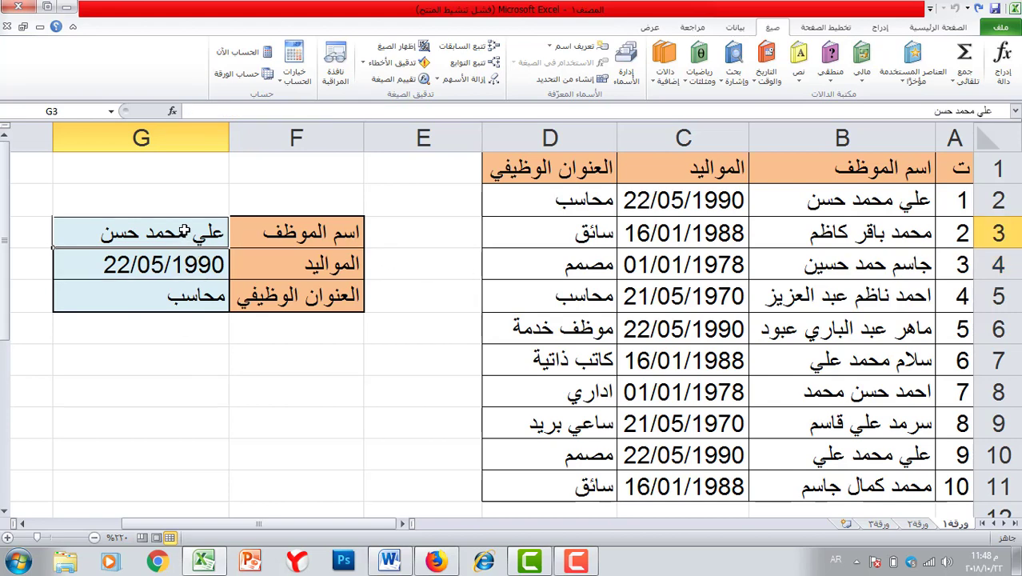
{"action": "key", "text": "BackSpace"}
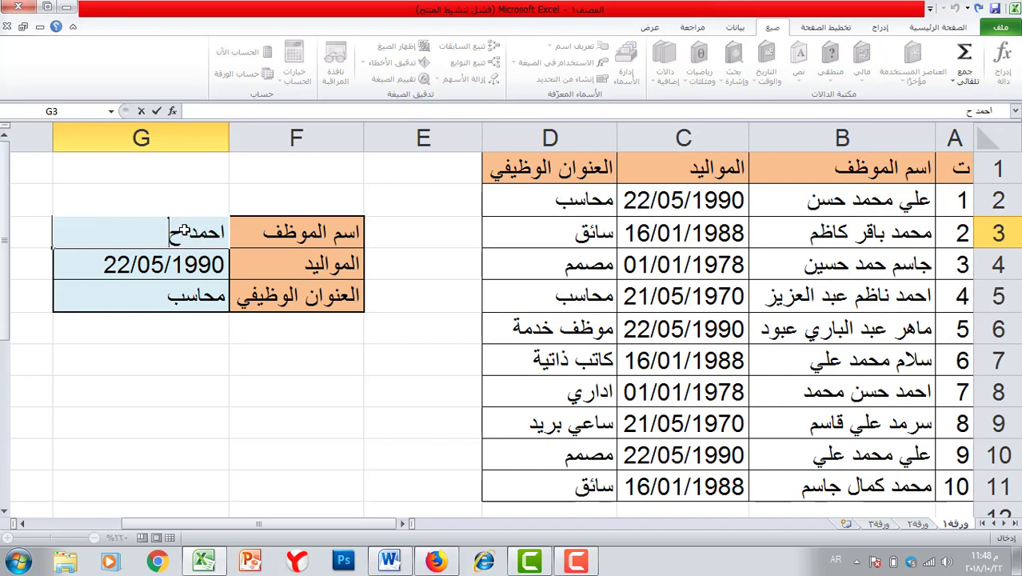
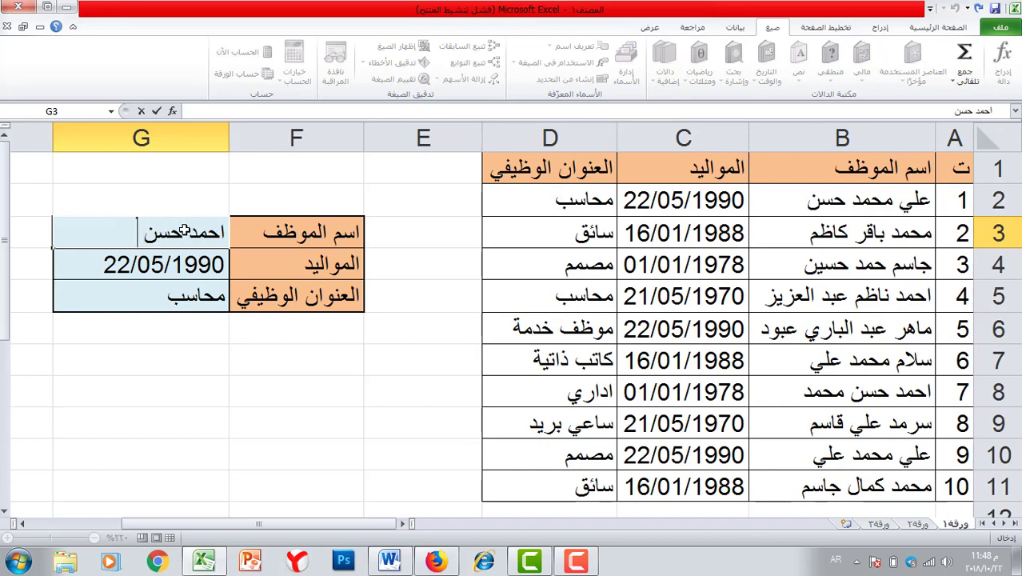
{"action": "key", "text": "Return"}
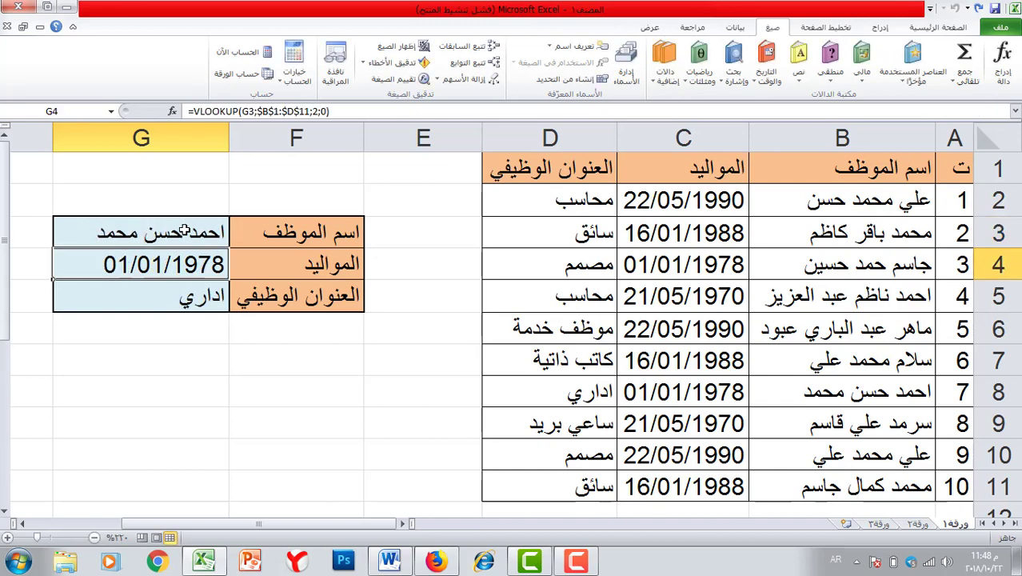